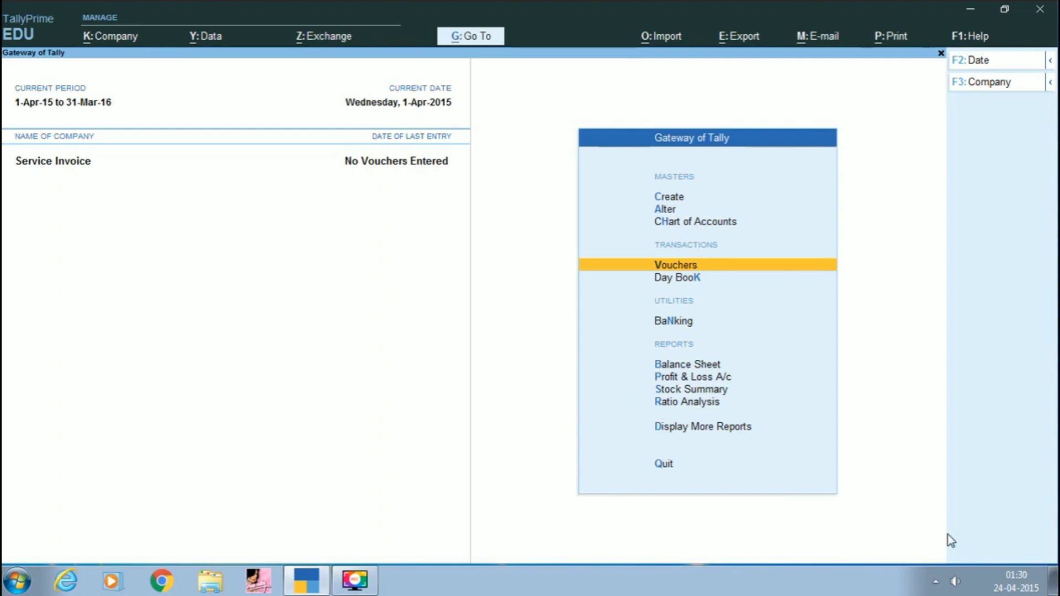
- Open a new sales voucher and change its mode to Accounting Invoice
key(Return)
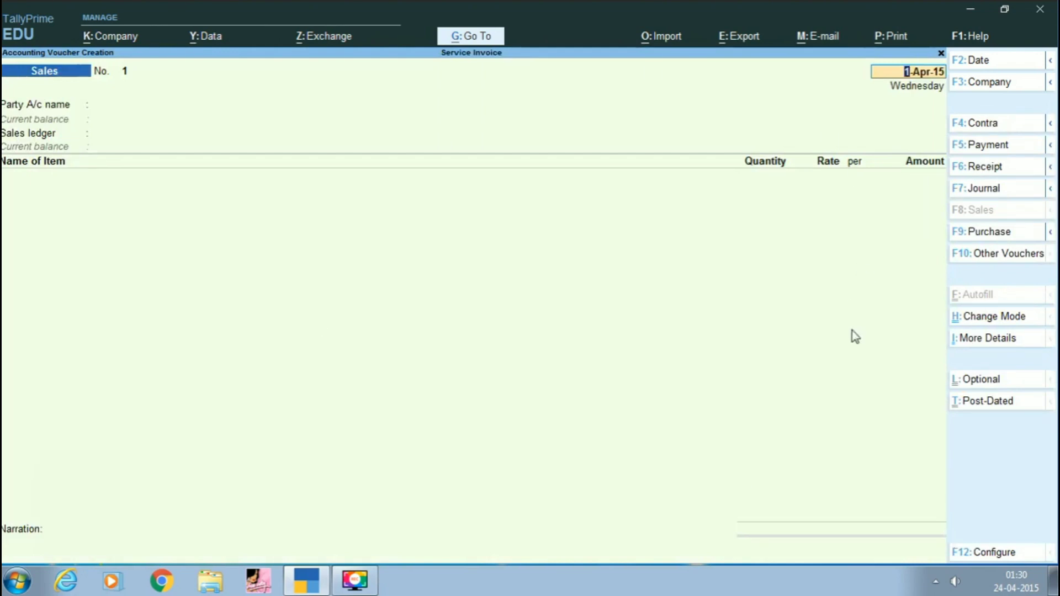
click(979, 319)
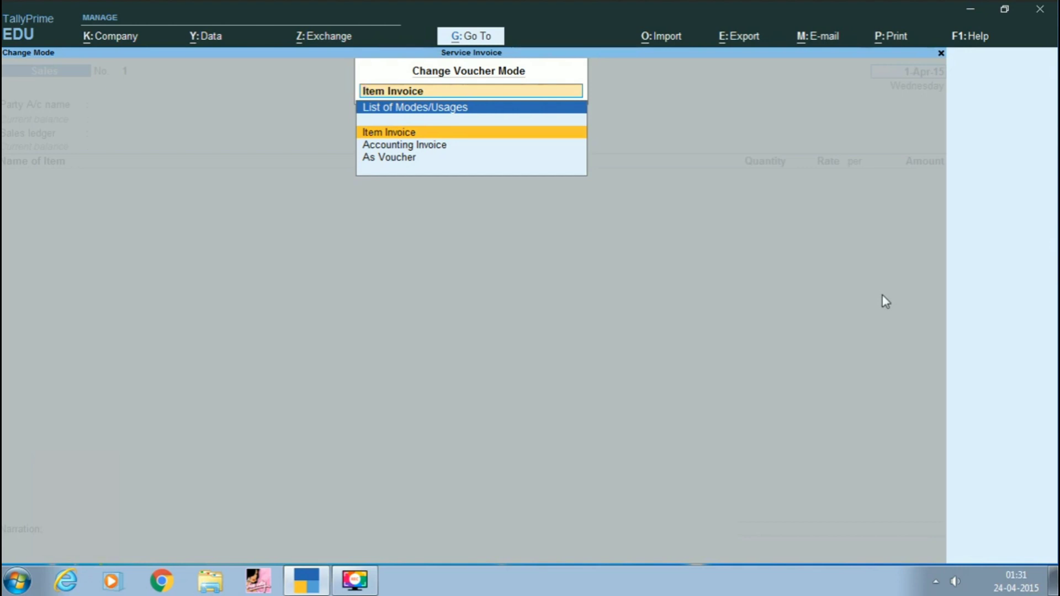
key(Down)
key(Down)
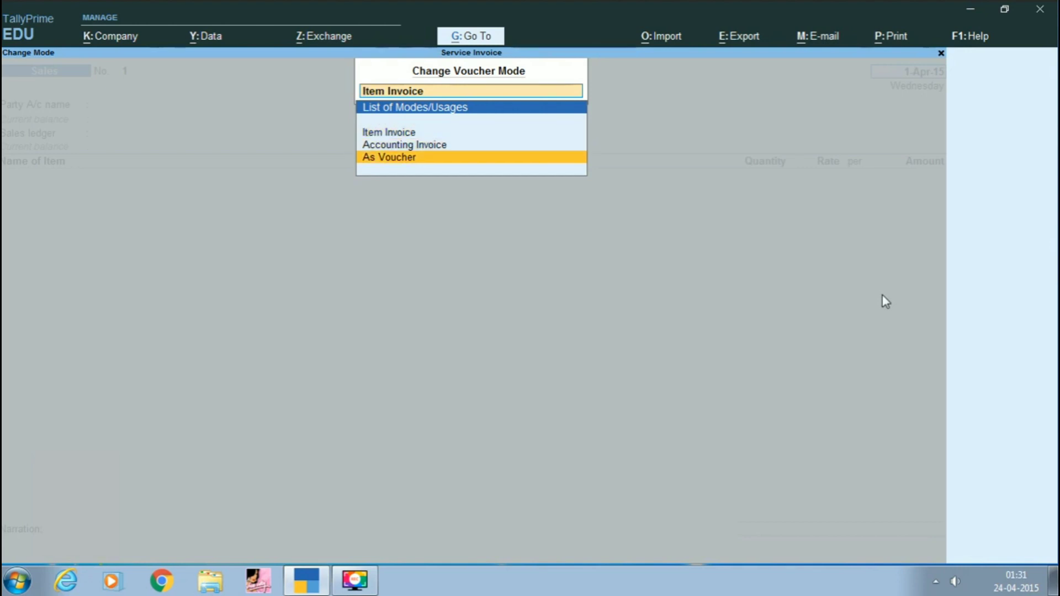
key(Up)
key(Up)
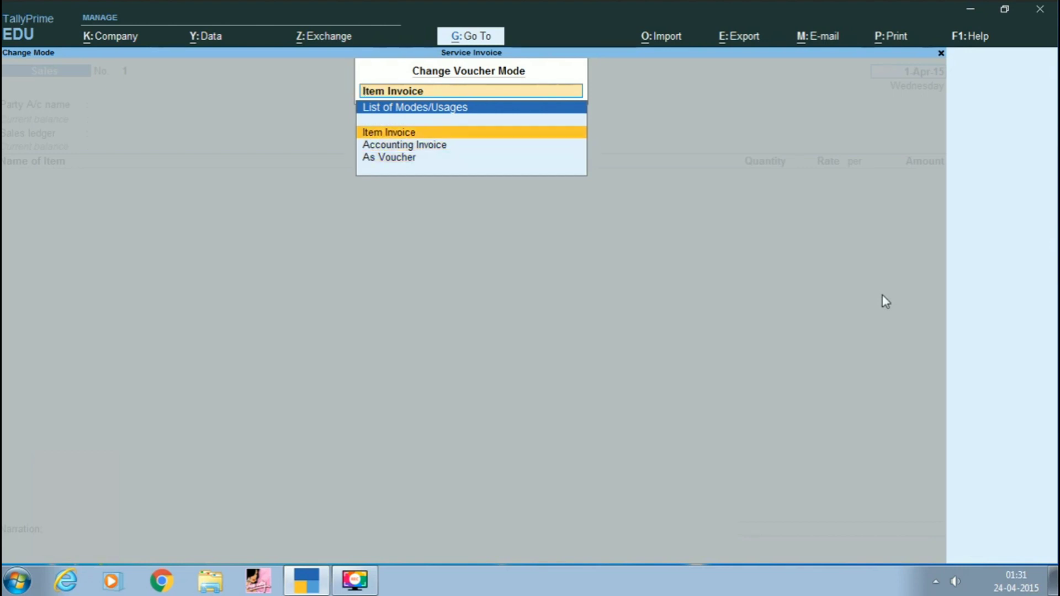
key(Down)
key(Return)
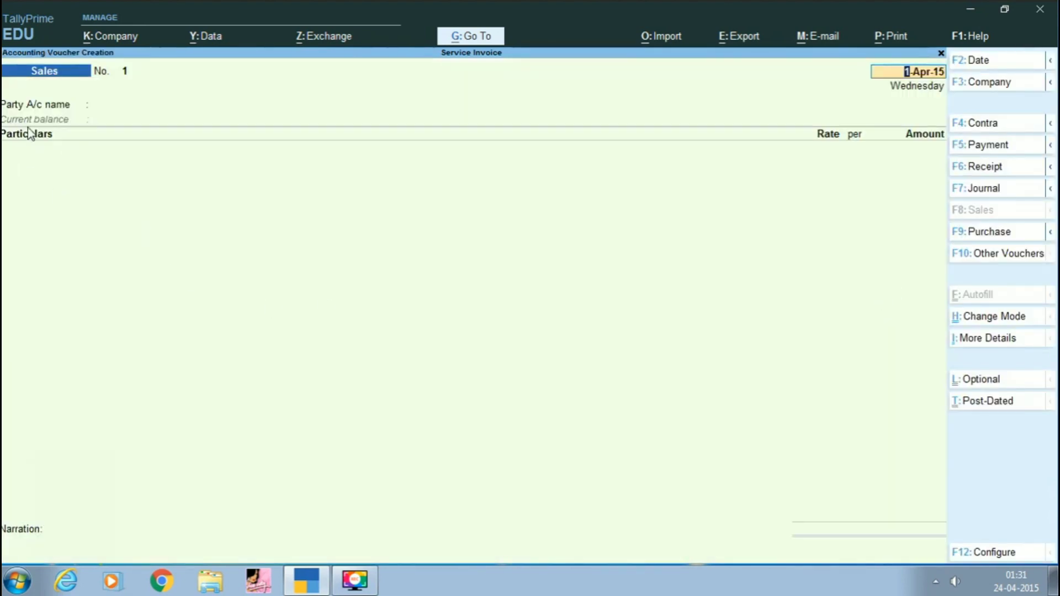
- Start a new party ledger from the voucher, named Abc Co and grouped under Sundry Debtors
key(Return)
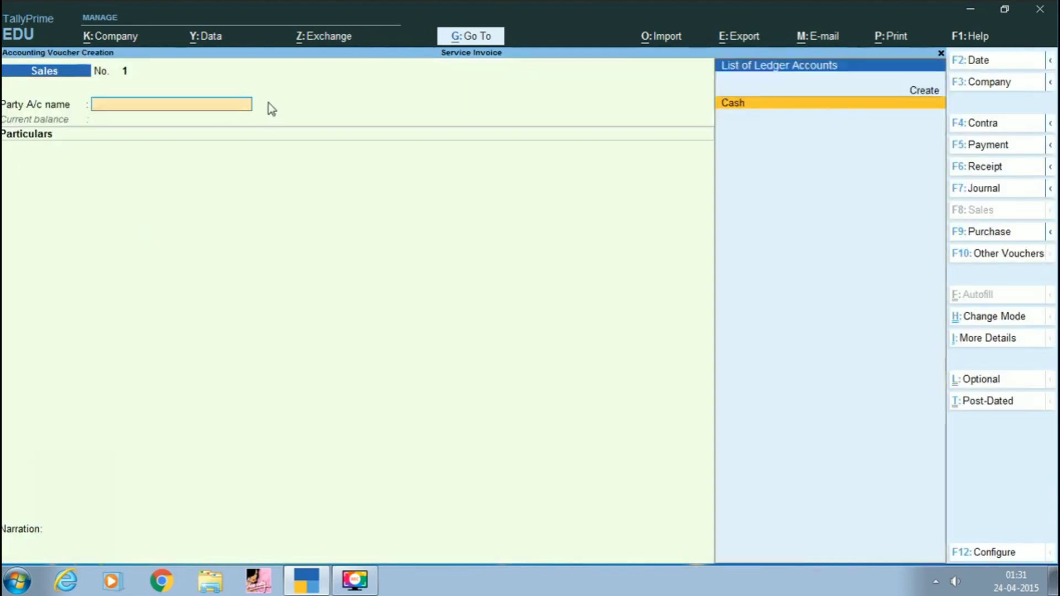
key(Up)
key(Return)
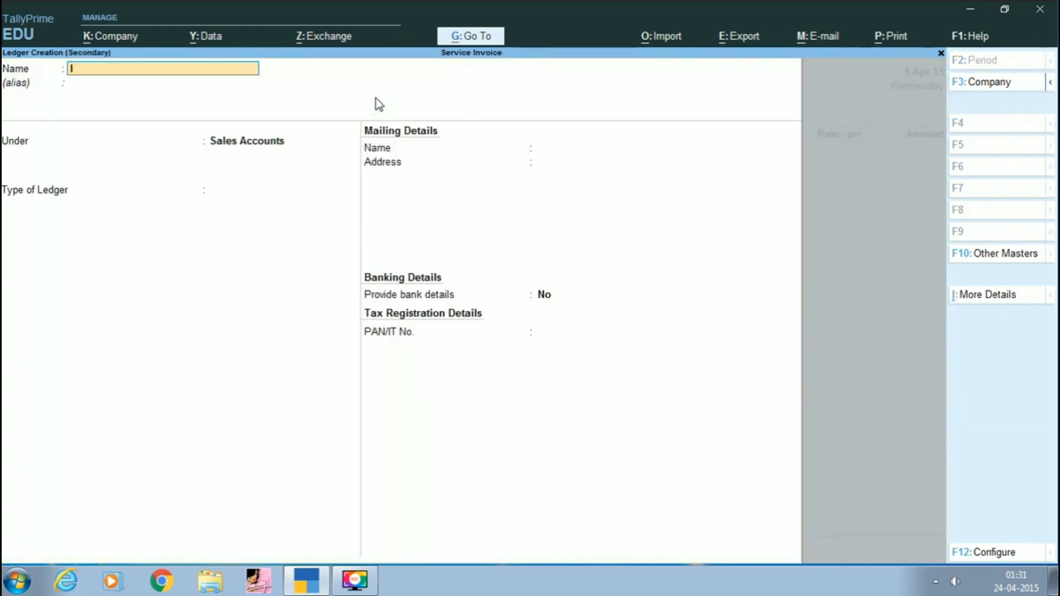
text(Abc Co)
key(Return)
text(S)
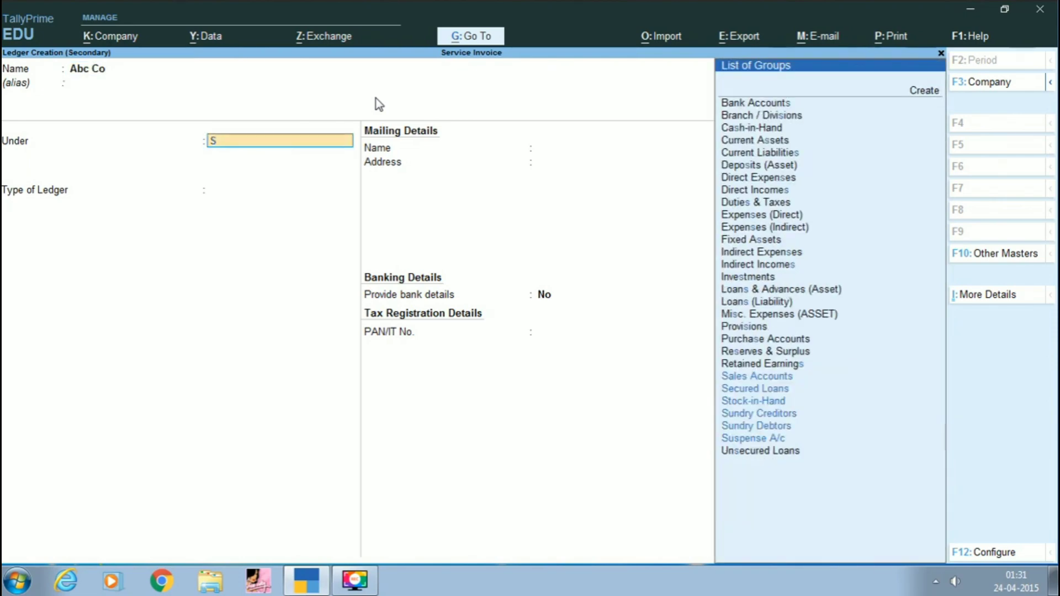
key(Down)
key(Down)
key(Down)
key(Down)
key(Down)
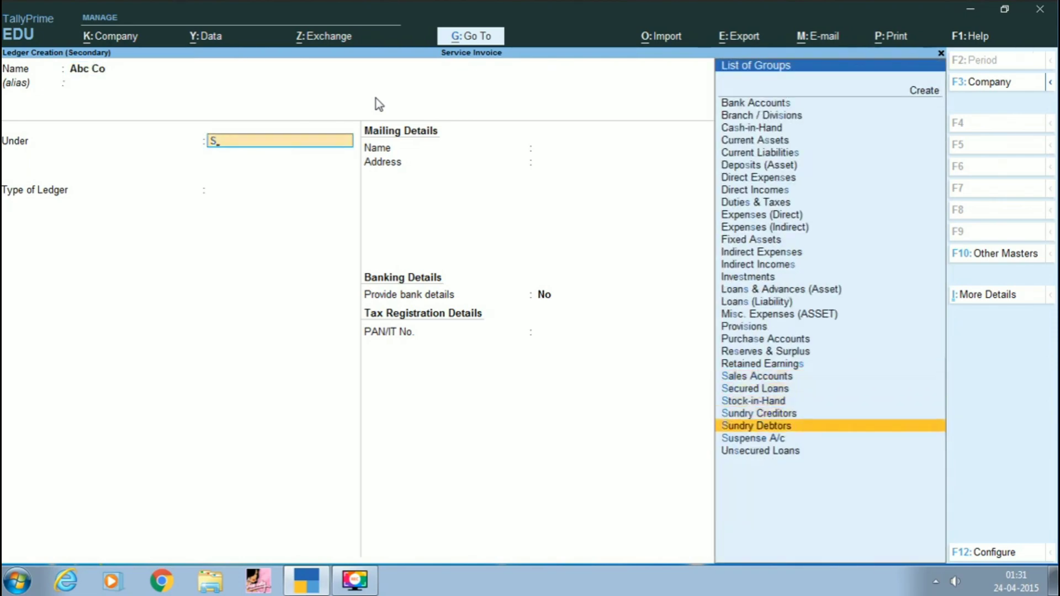
key(Return)
- Keep the default bill-by-bill, mailing and banking settings of the Abc Co ledger and save it
key(Return)
key(Return)
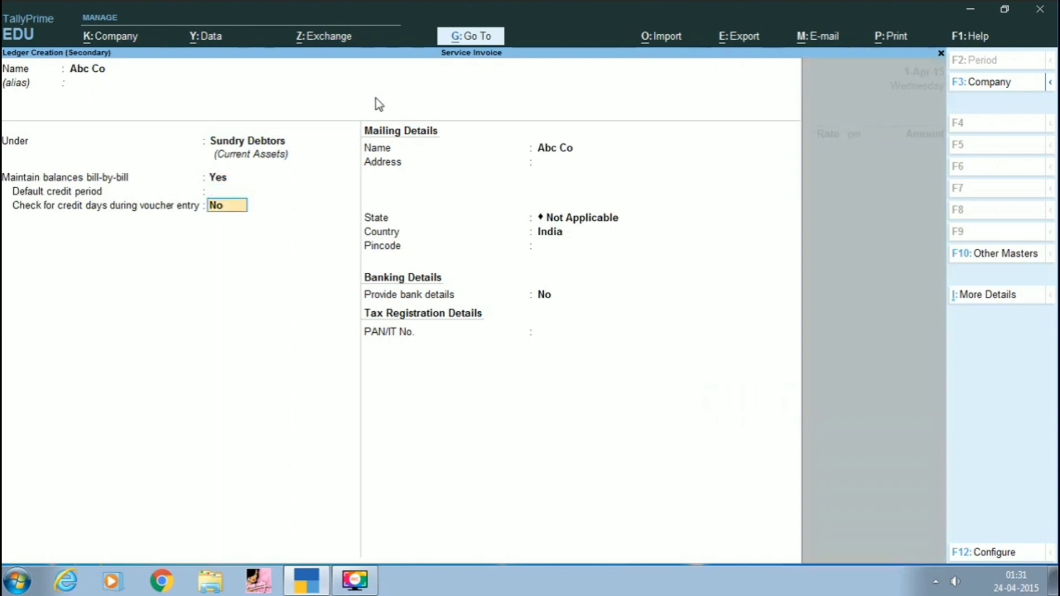
key(Return)
key(Return)
key(Return)
key(Return)
key(Return)
key(Return)
key(Return)
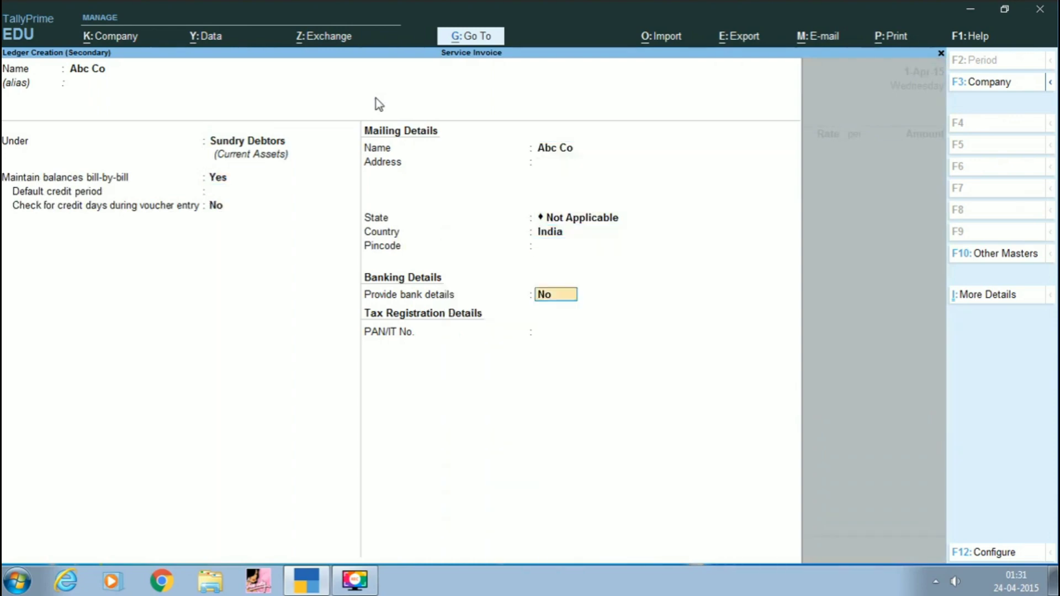
key(Return)
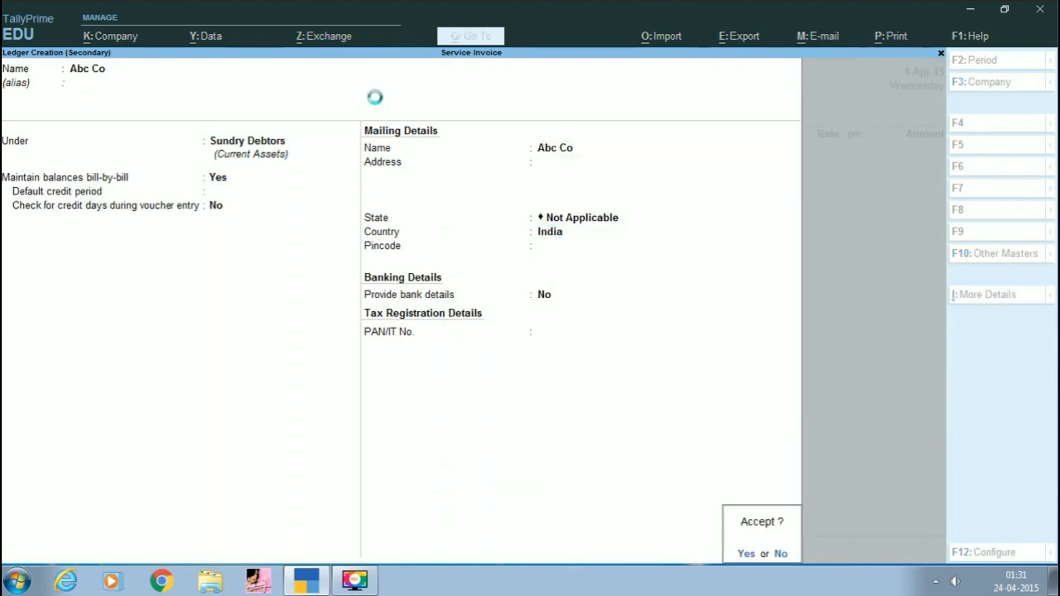
key(Return)
- Leave the dispatch and order details blank and accept the default party details for Abc Co
key(Return)
key(Return)
key(Return)
key(Return)
key(Return)
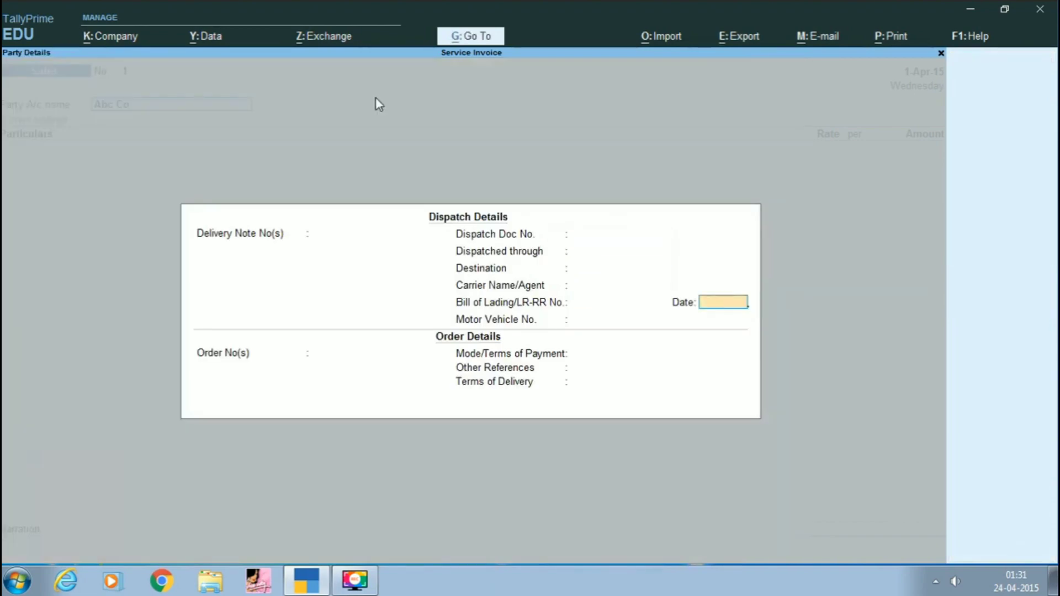
key(Return)
key(Return)
key(Return)
key(Return)
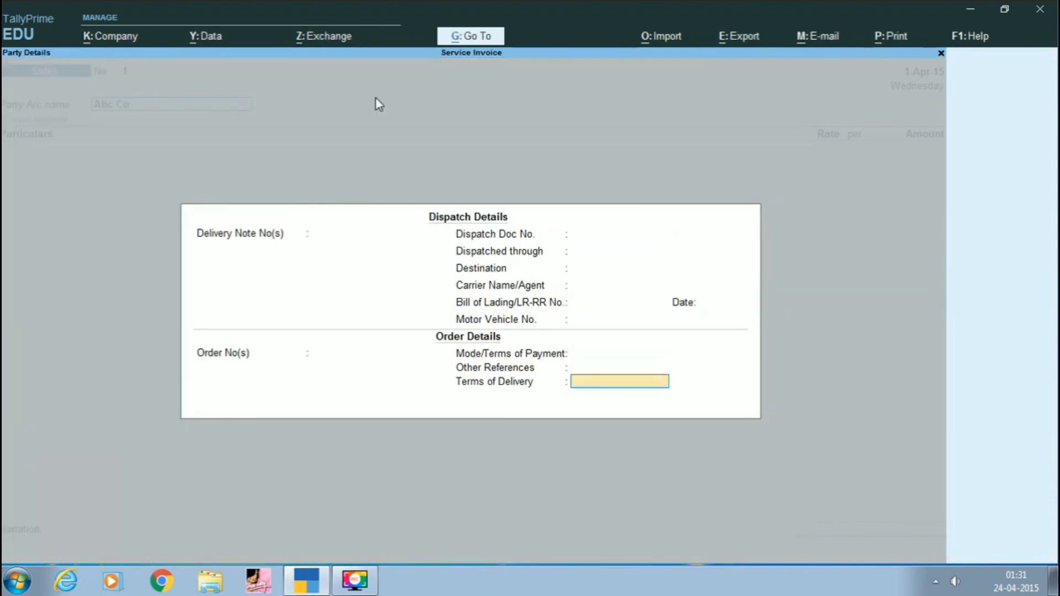
key(Return)
key(Return)
key(Return)
key(Return)
key(Return)
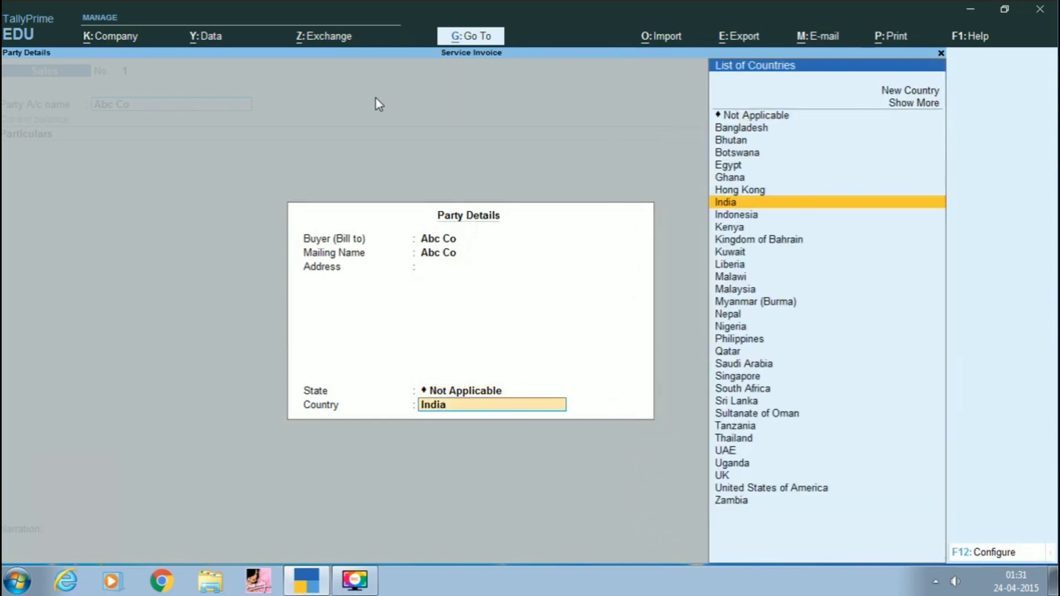
key(Return)
- Start a new ledger for the first particulars line and name it Lap Top Service
key(alt)
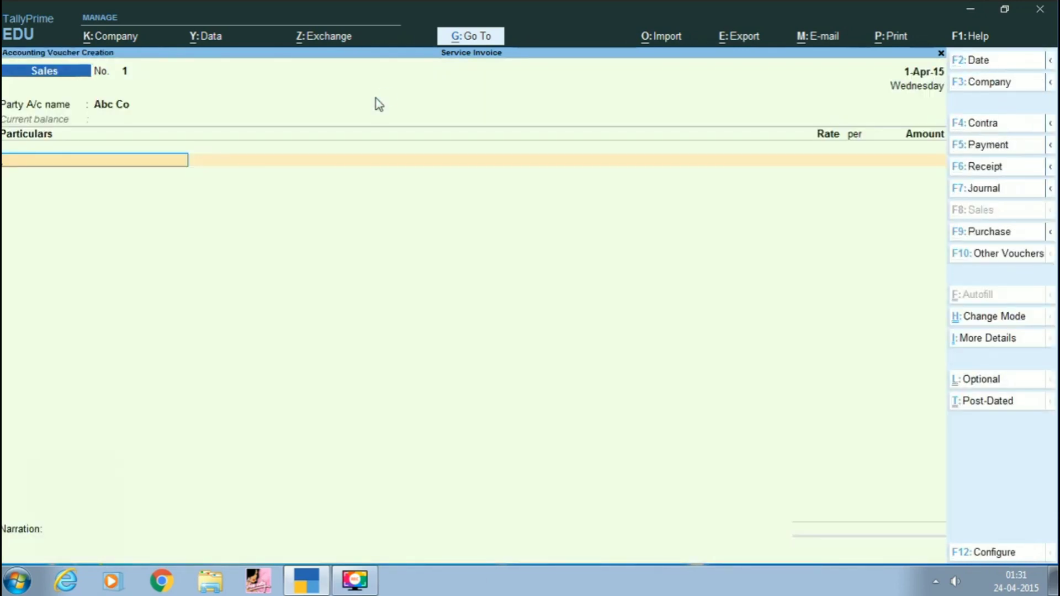
key(alt+c)
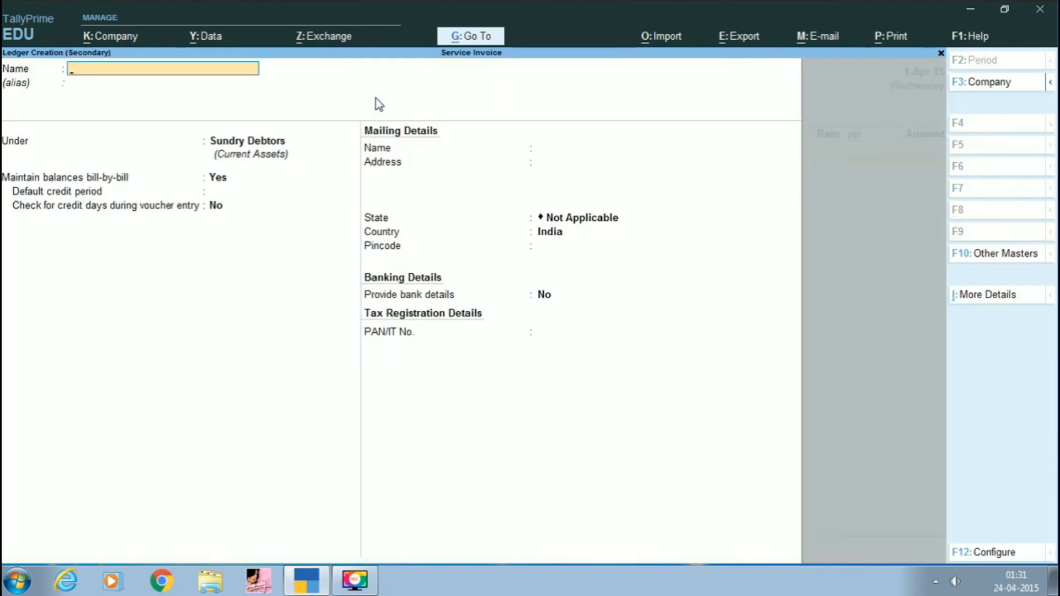
text(top Service)
key(Return)
key(Return)
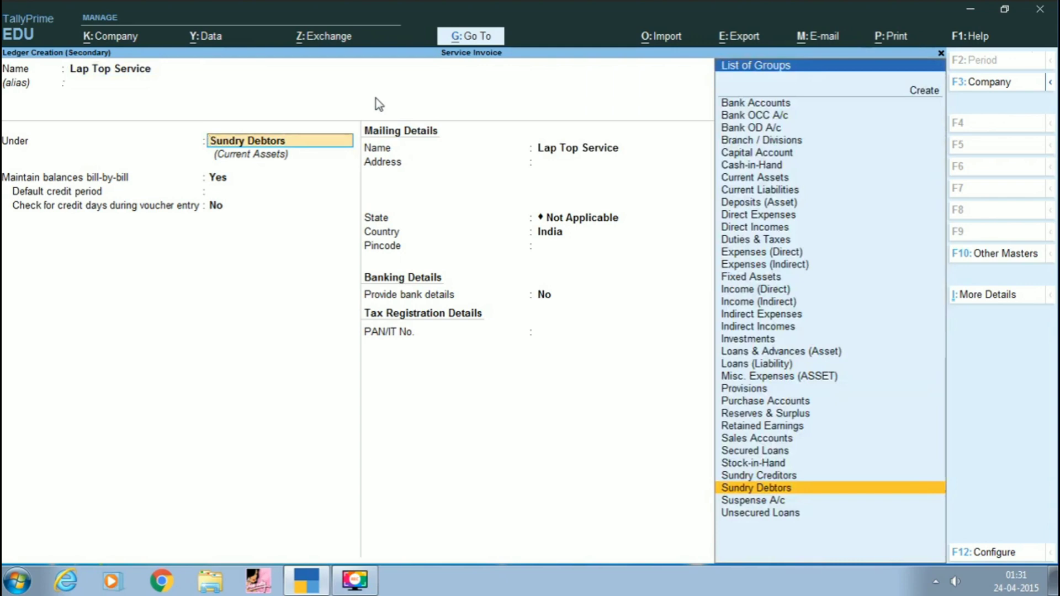
- Create a new group named Service under Direct Incomes and assign the Lap Top Service ledger to it
key(alt+c)
text(S)
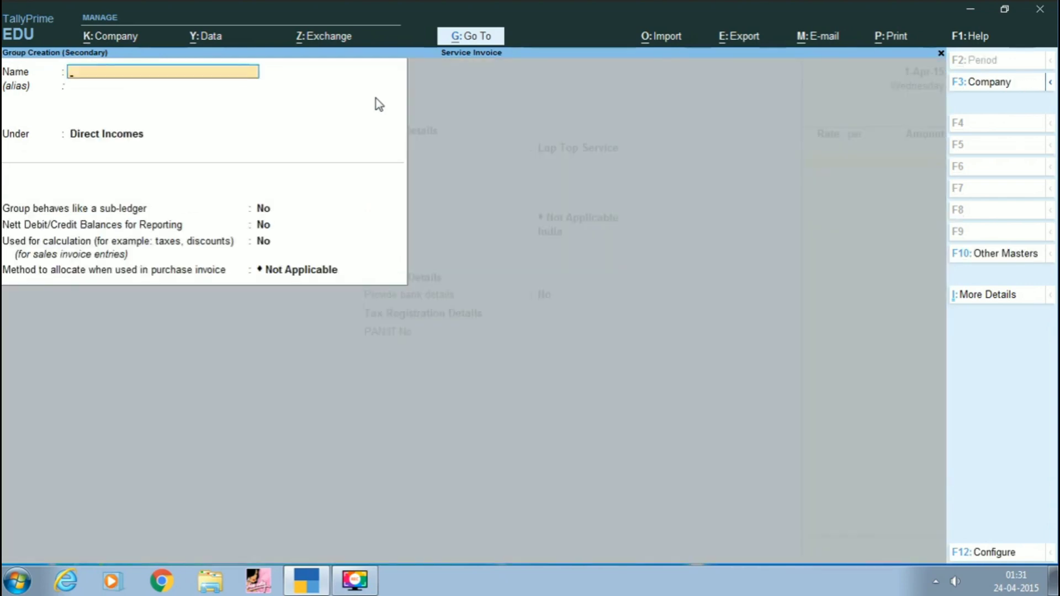
text(ervice)
key(Return)
key(Return)
key(Return)
key(Return)
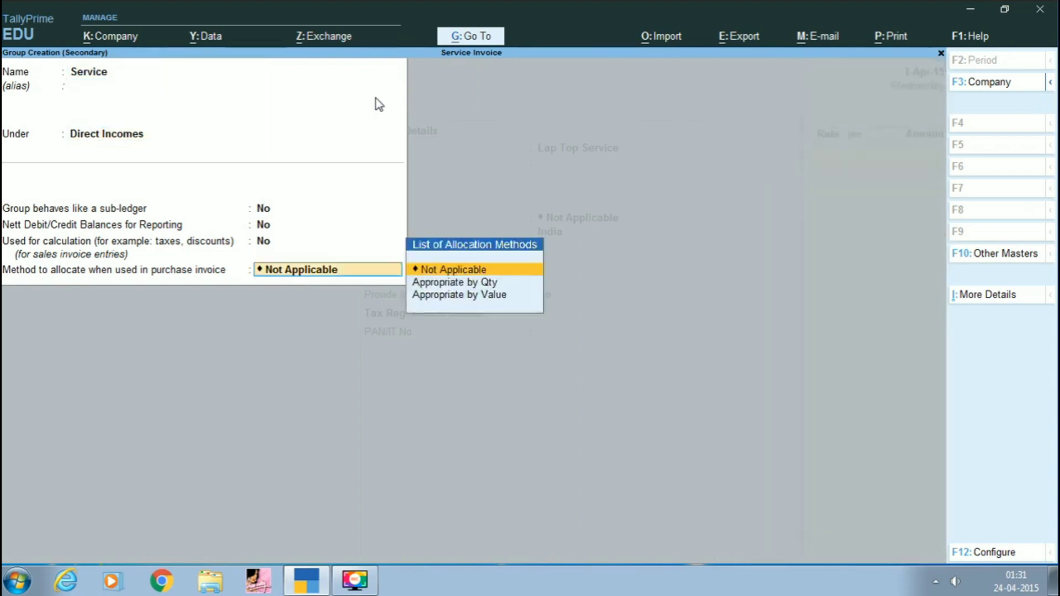
key(Return)
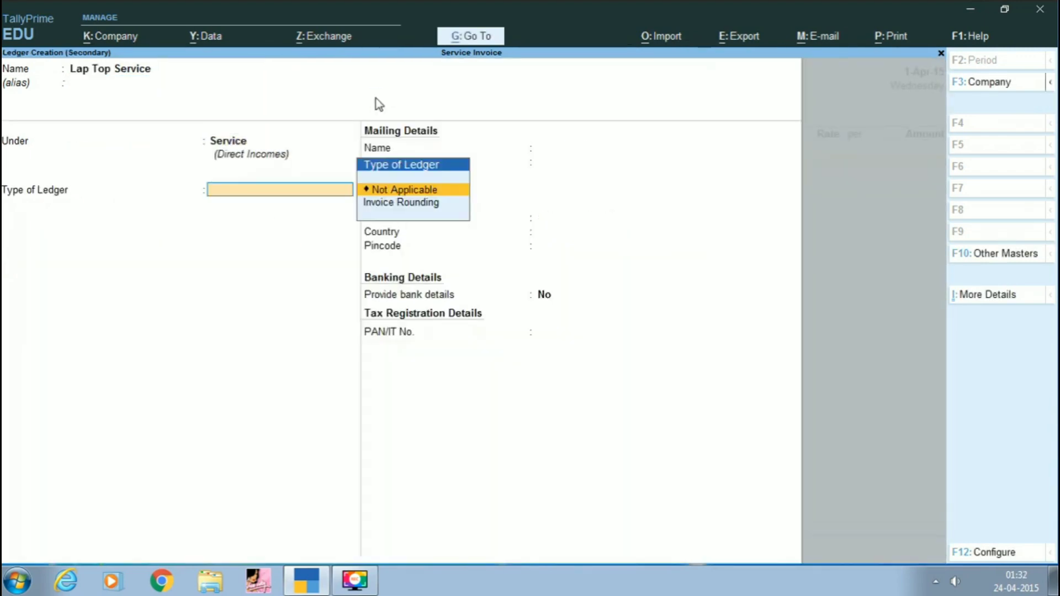
- Save the Lap Top Service ledger with ledger type Not Applicable and enter 3000 as its invoice amount
key(Return)
key(Return)
key(Return)
key(Return)
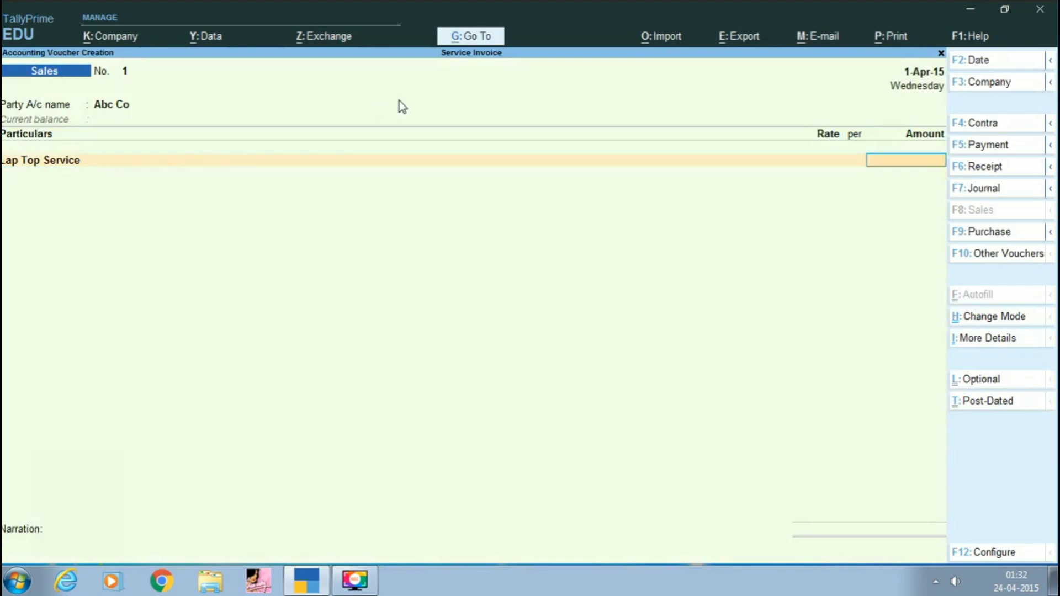
text(3000)
key(Return)
- Create a Printer Service ledger under the Service group and enter 1000 as its invoice amount
key(alt+c)
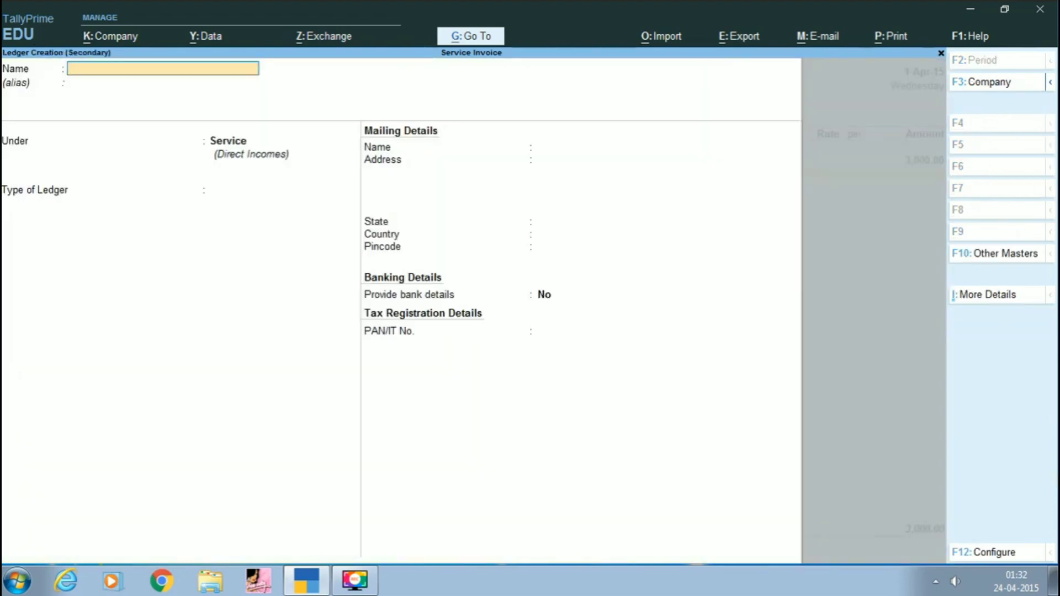
text(Printer)
text( Serivi)
text(ice)
key(Return)
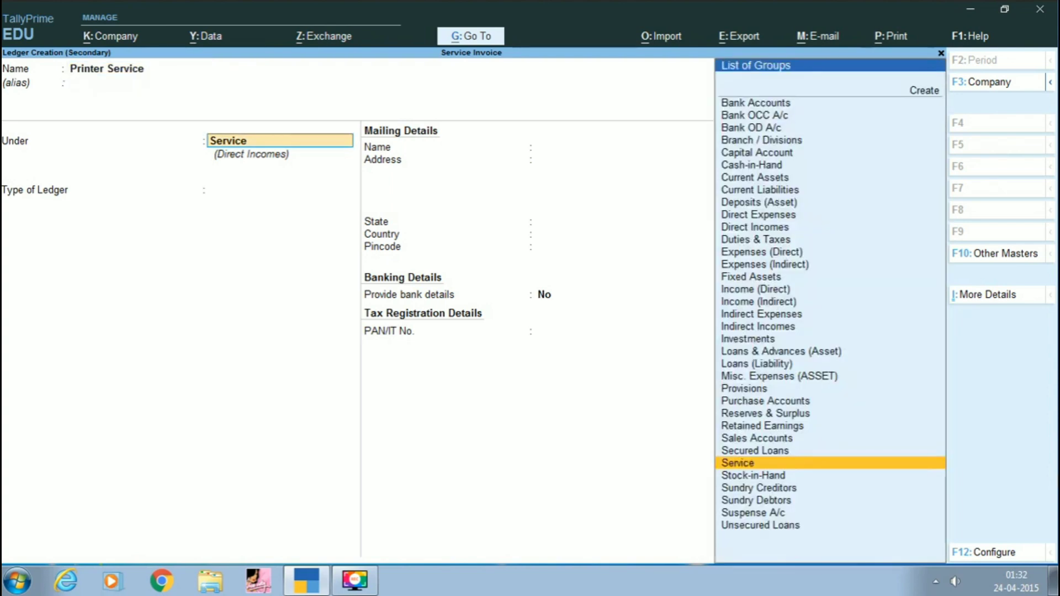
key(Return)
key(Return)
key(Return)
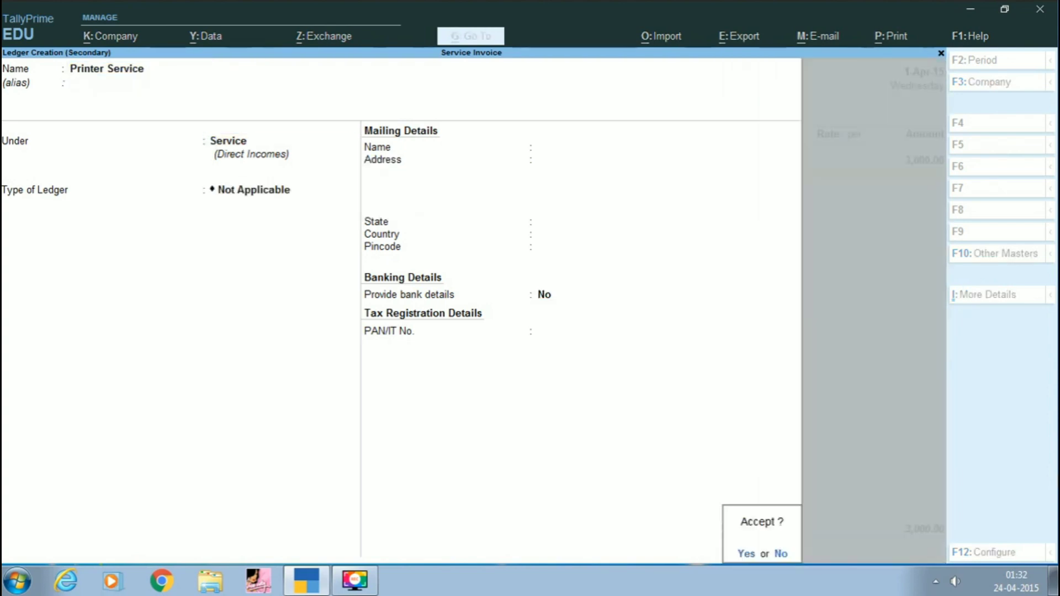
key(Return)
text(1000)
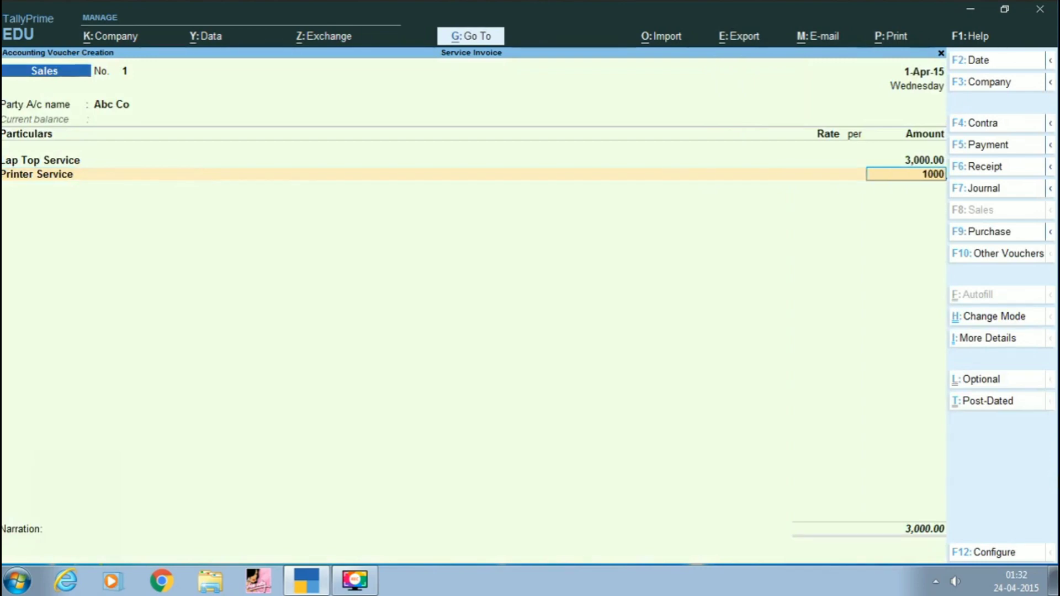
key(Return)
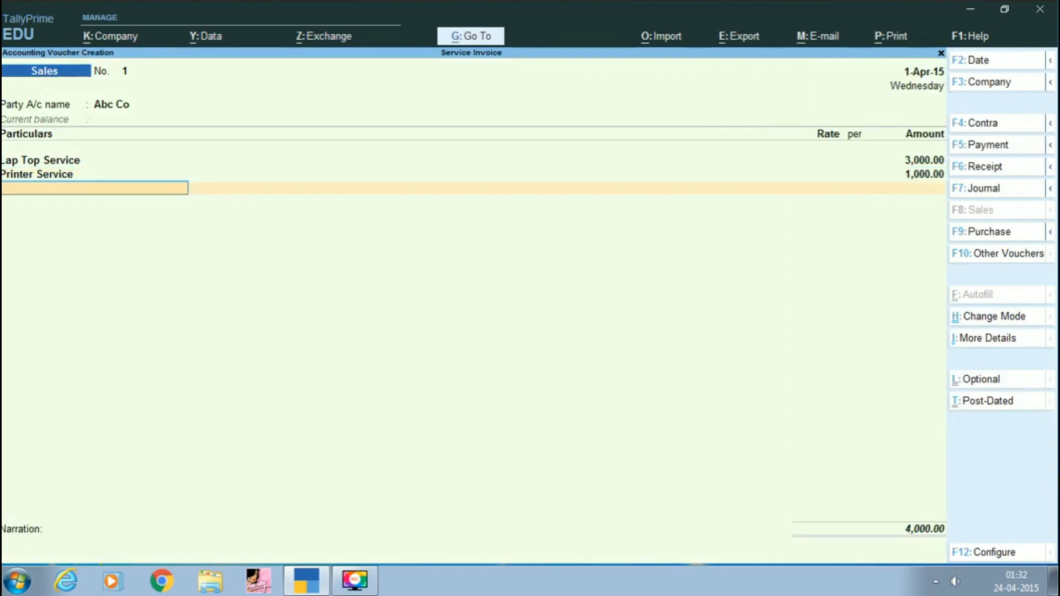
- Create a Monitor Service ledger under the Service group for the third particulars line
key(alt+c)
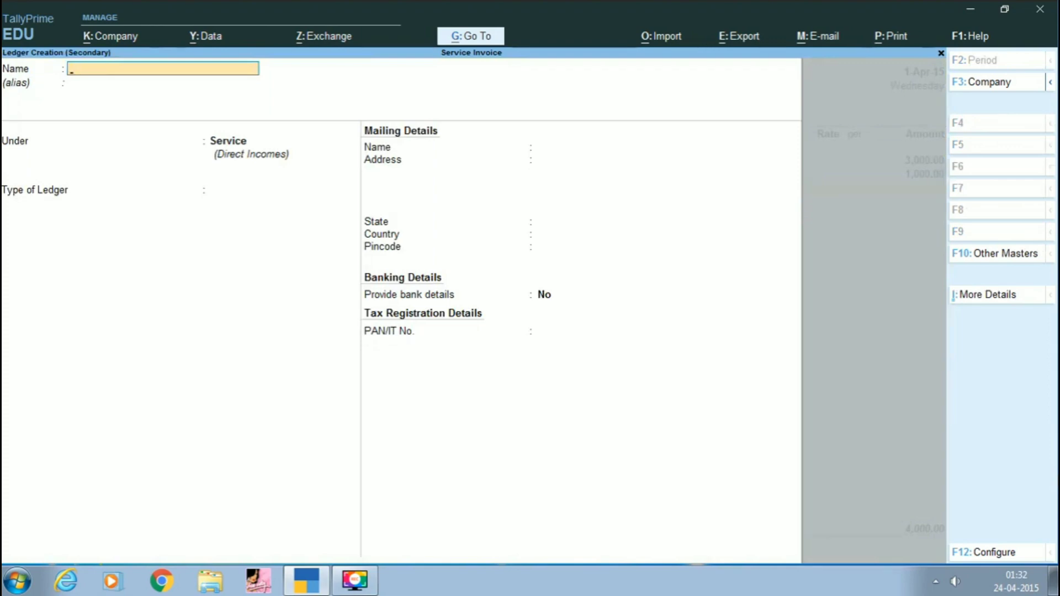
text(Monitor Sri)
key(BackSpace)
key(BackSpace)
key(BackSpace)
key(BackSpace)
text(ervice)
key(Return)
key(Return)
key(Return)
key(Return)
key(Return)
key(Return)
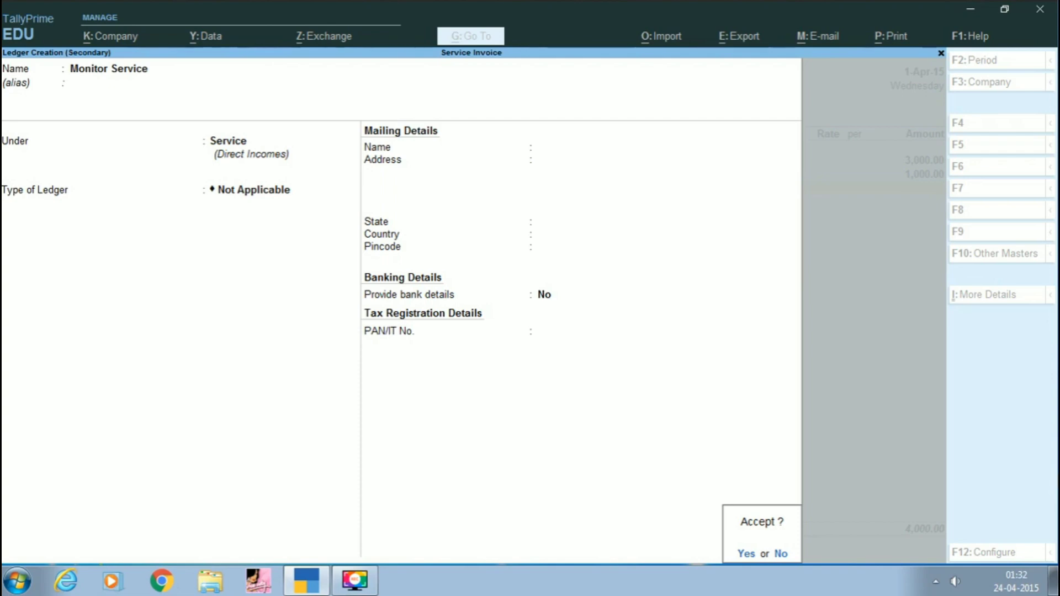
key(Return)
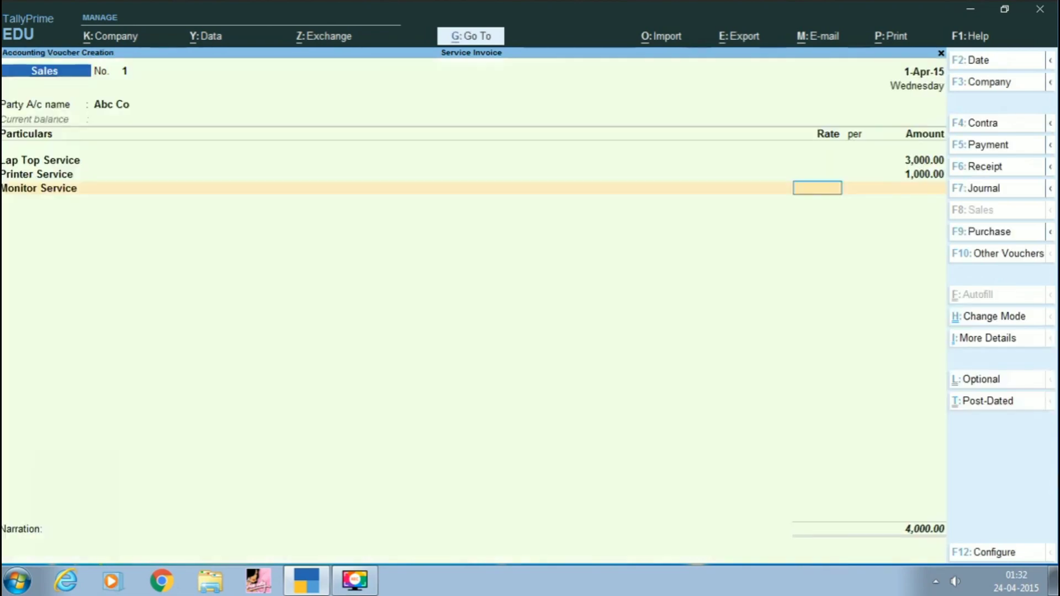
- Enter 3,000 as the invoice amount for Monitor Service
text(3)
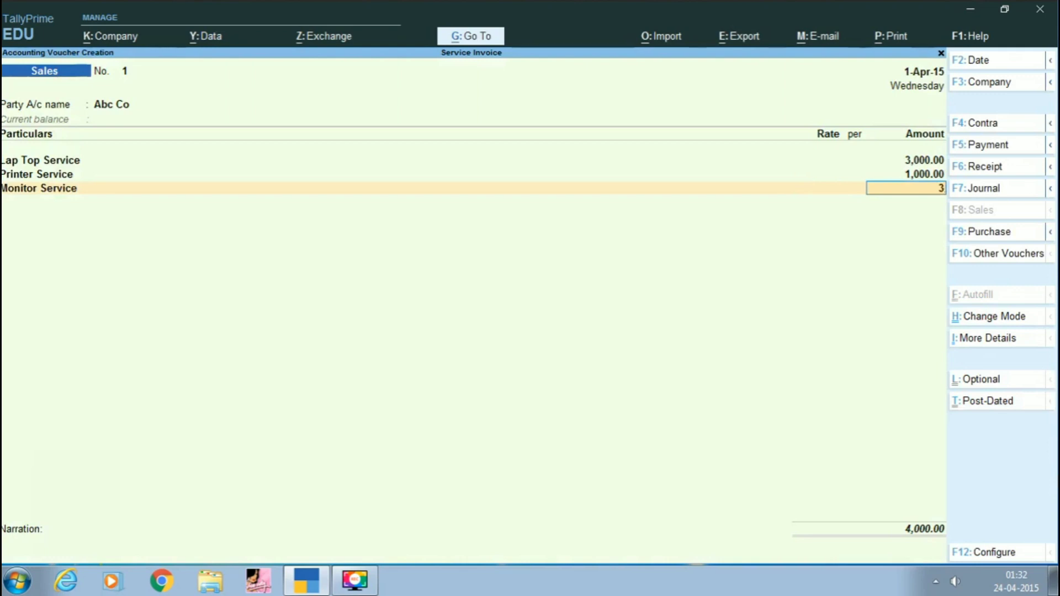
text(,000)
key(Return)
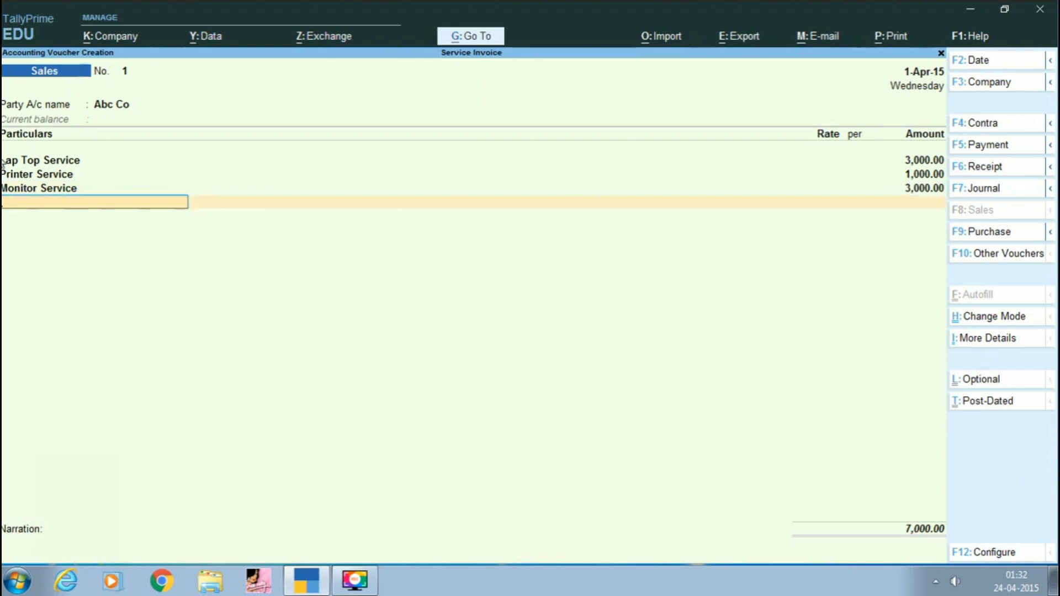
- Allocate the full invoice amount to a New Ref bill named 54512 and save the voucher without a narration
key(Return)
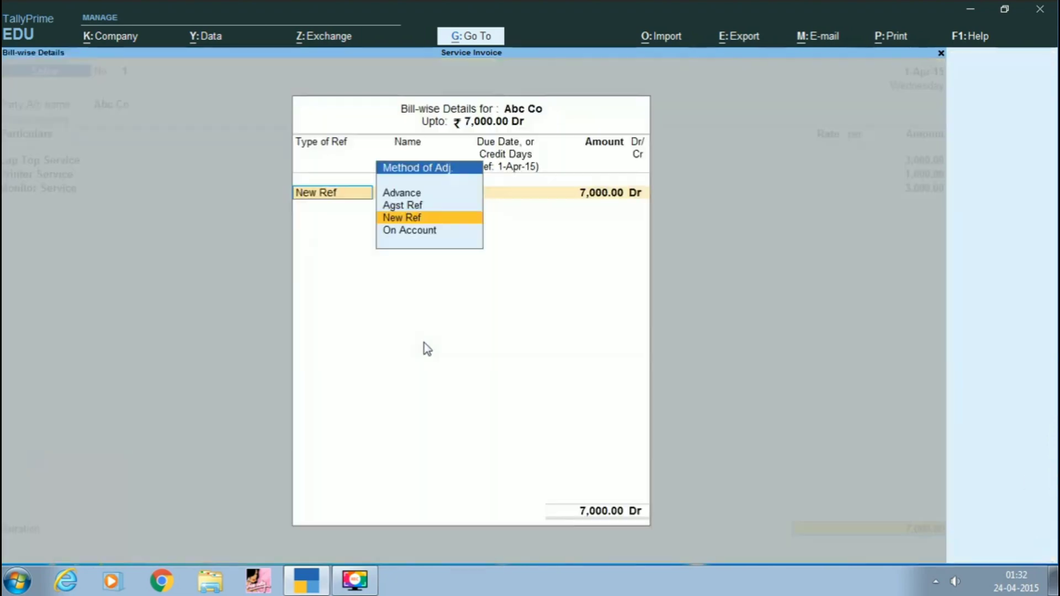
key(Return)
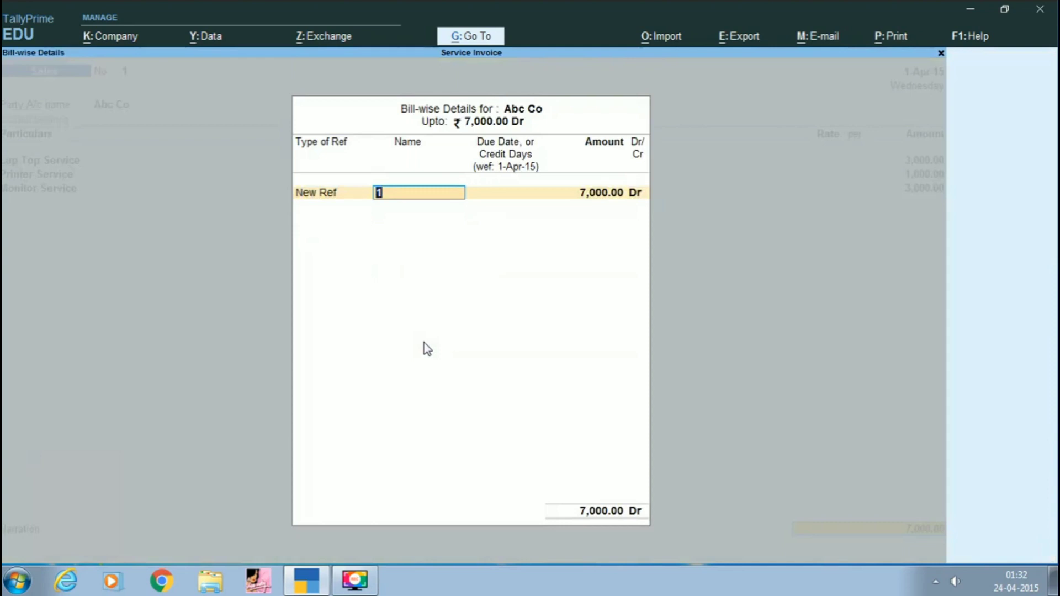
text(54512)
key(Return)
key(Return)
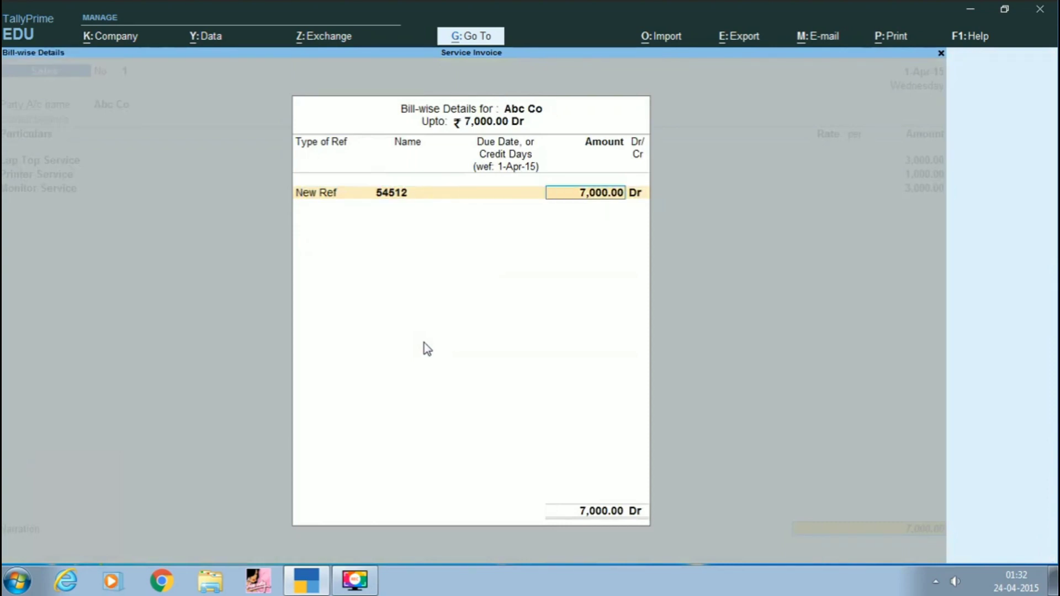
key(Return)
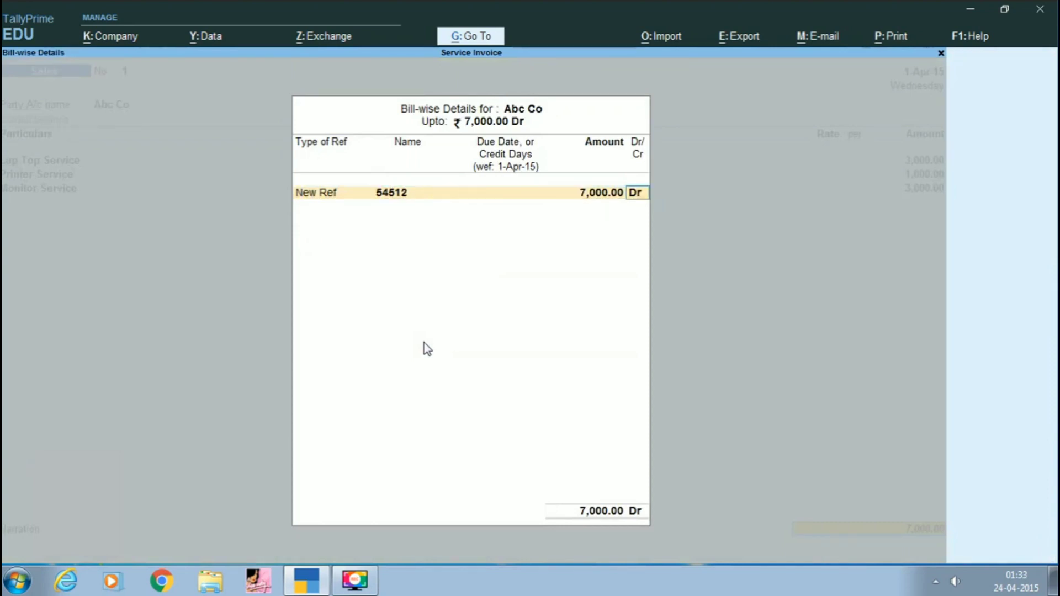
key(Return)
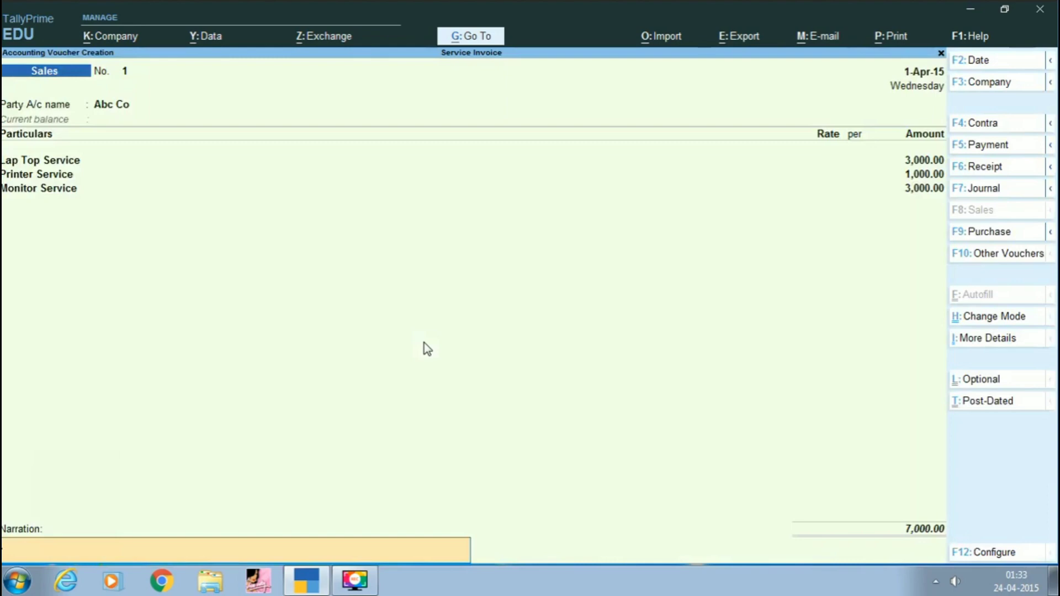
key(Return)
key(Return)
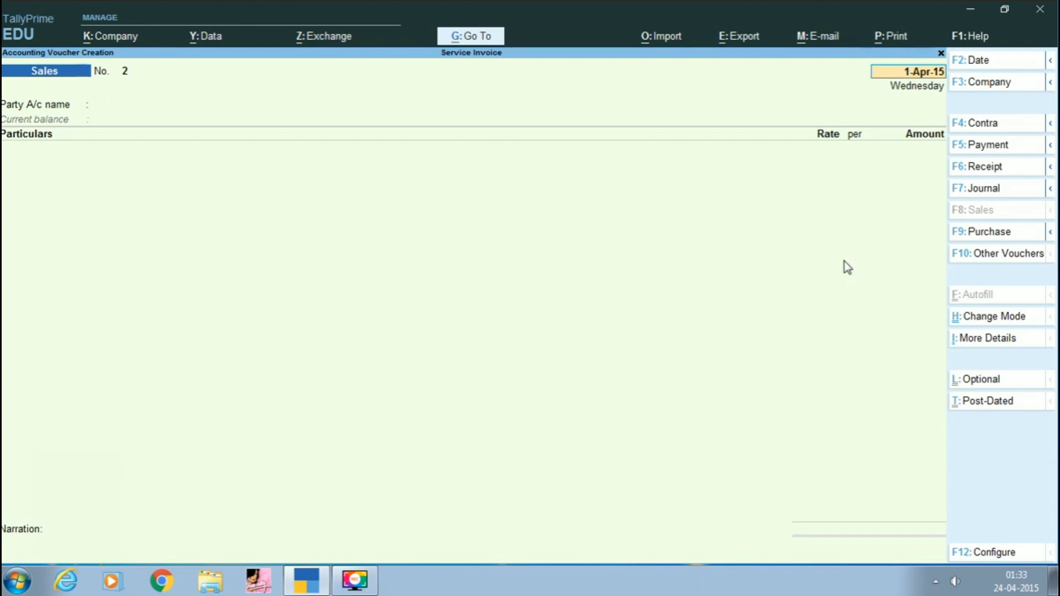
- Review the detailed Profit & Loss A/c, including the ledger breakdown of the Service group under Direct Incomes, and return to the Gateway
key(Escape)
key(Down)
key(Down)
key(Down)
key(Down)
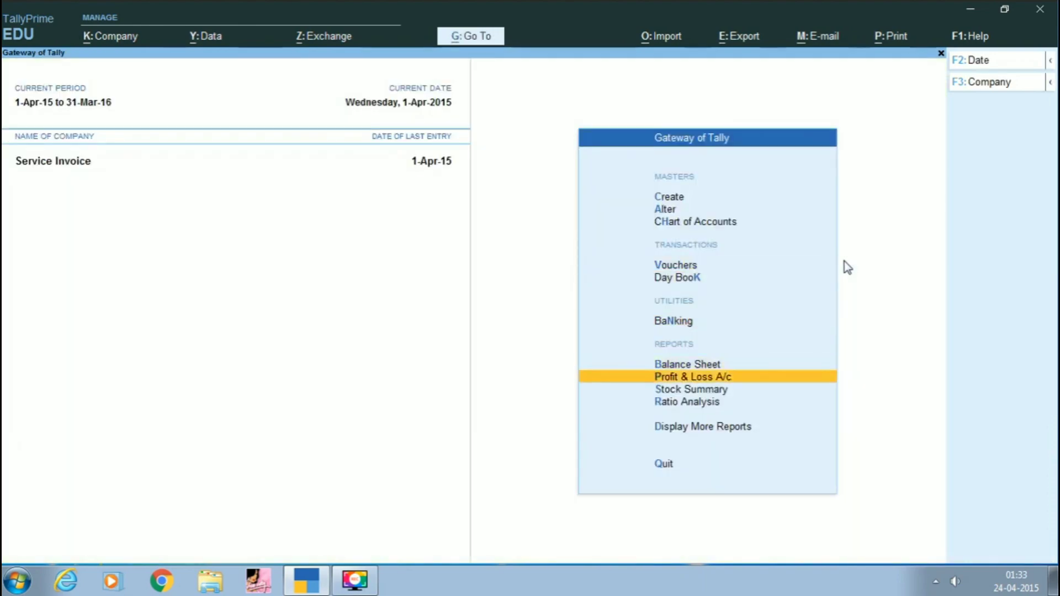
key(Return)
key(alt+F5)
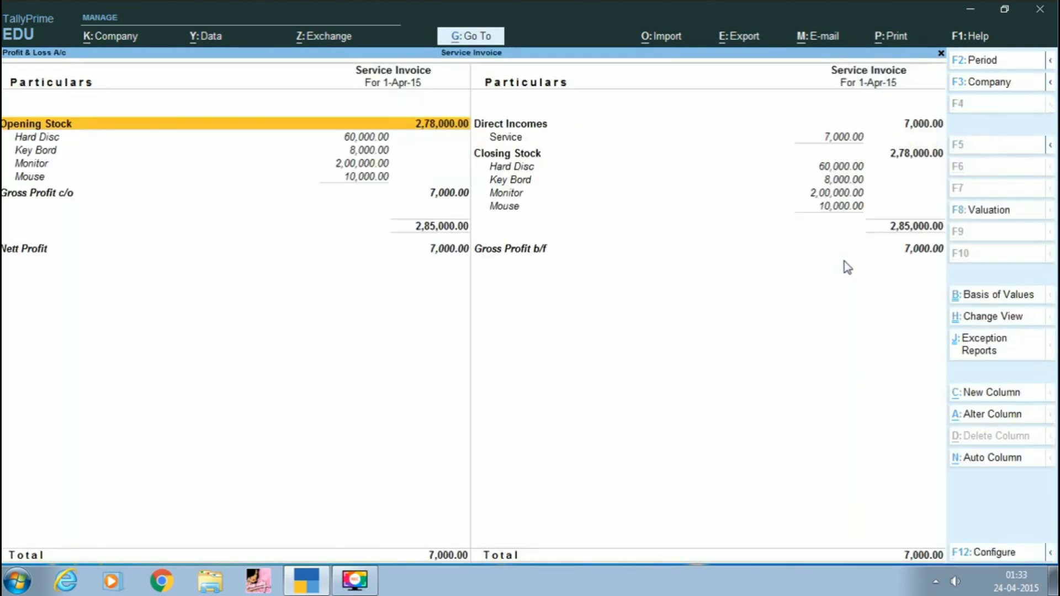
key(Right)
key(Down)
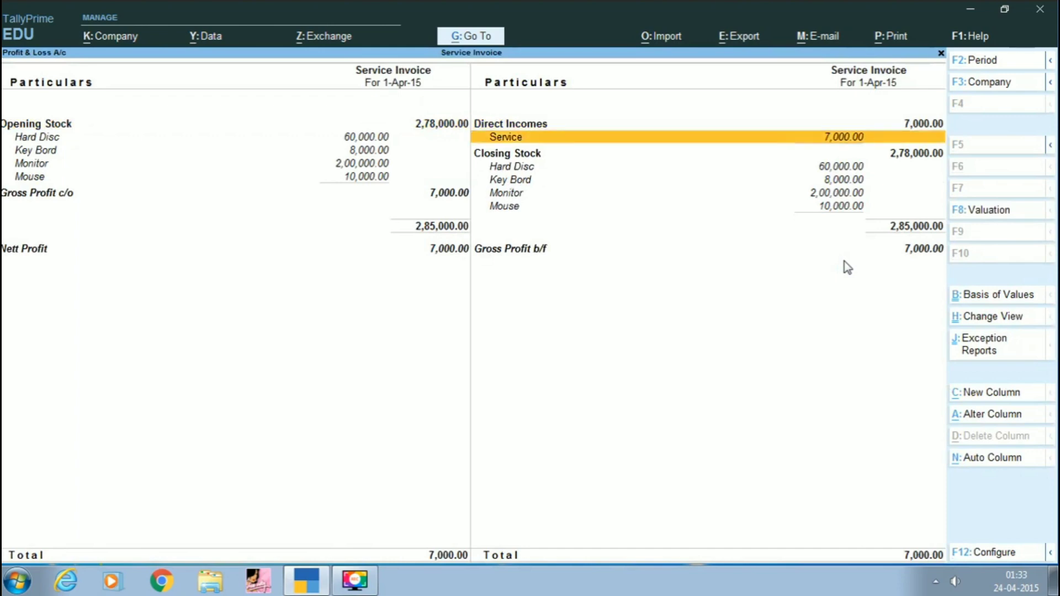
key(Return)
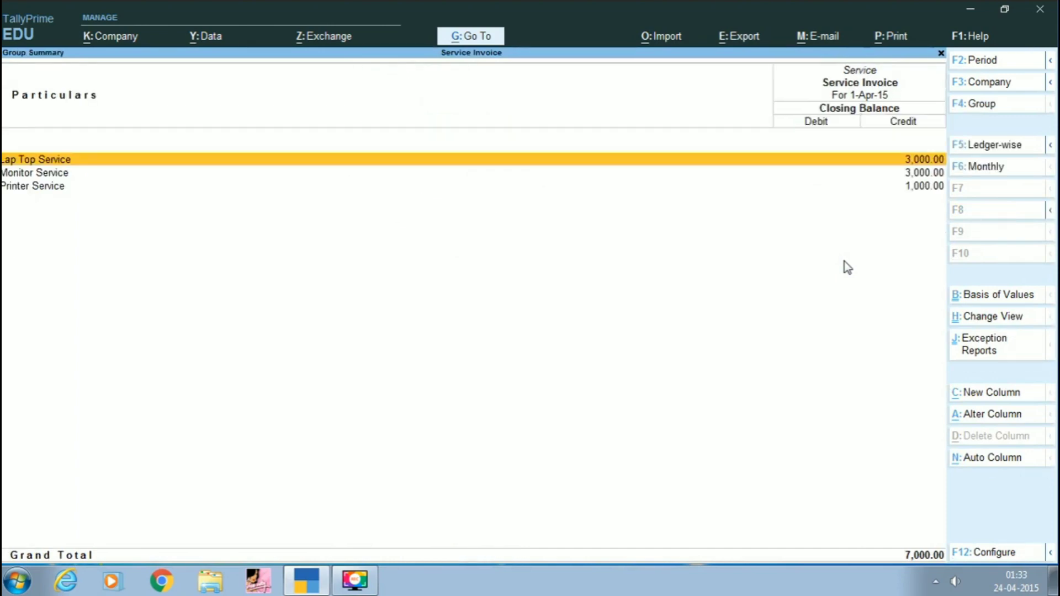
key(Escape)
key(Escape)
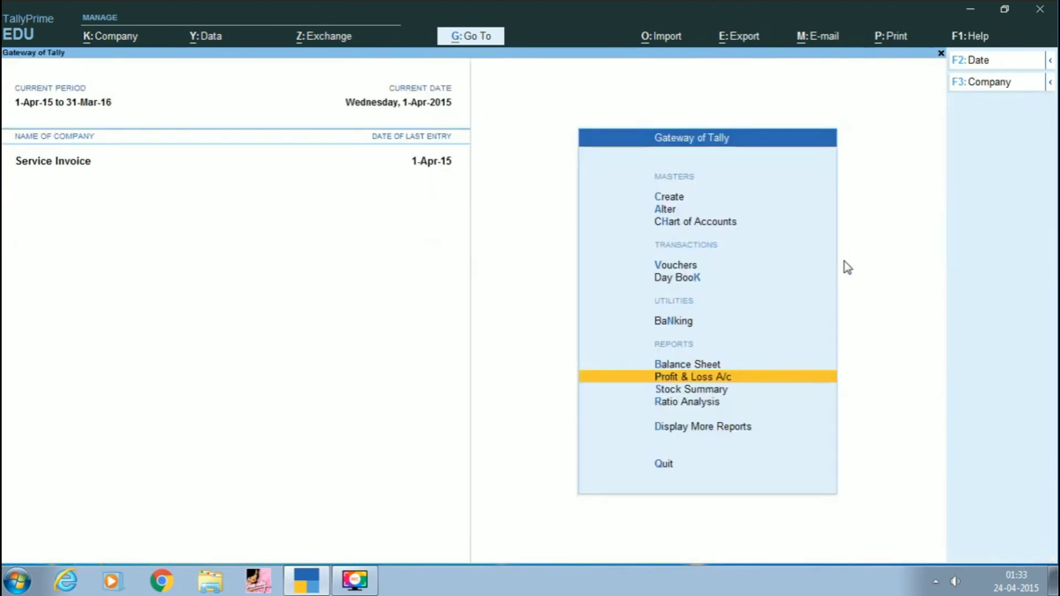
- Start another sales voucher and change its mode to Item Invoice
key(Down)
key(Up)
key(Up)
key(Up)
key(Up)
key(Up)
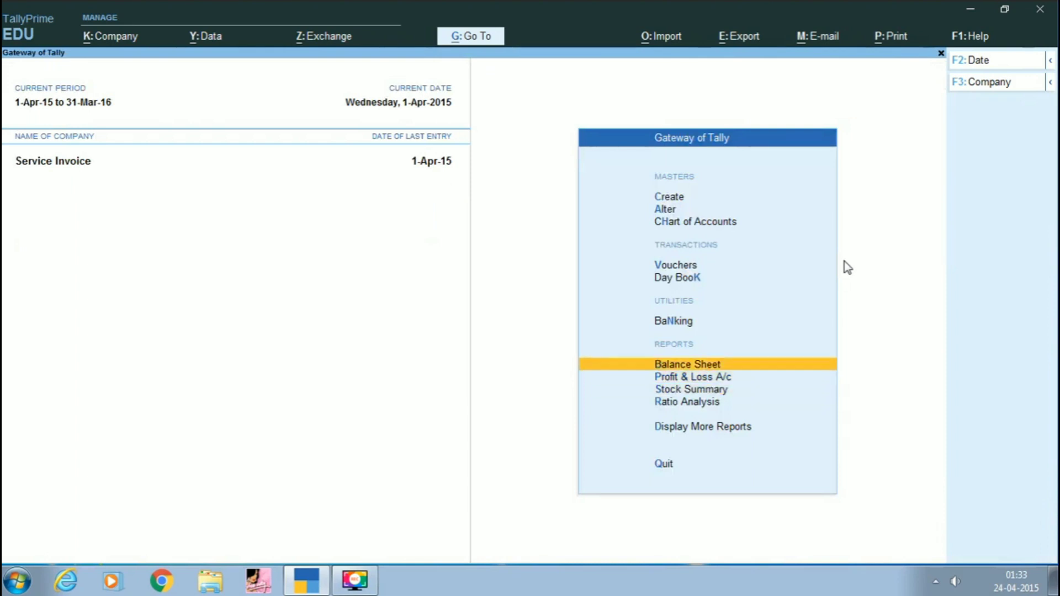
key(Return)
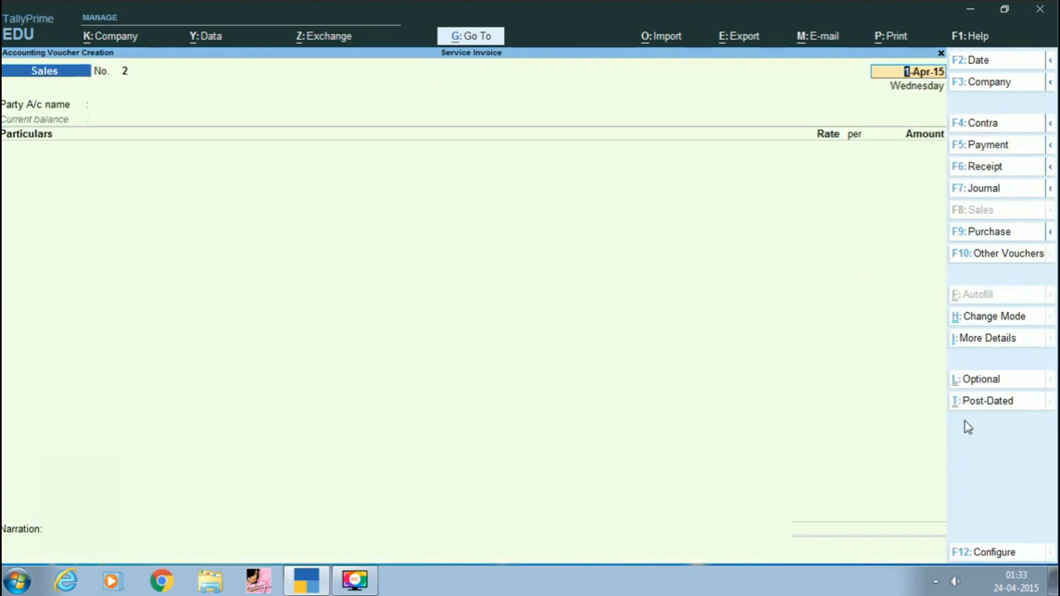
click(997, 322)
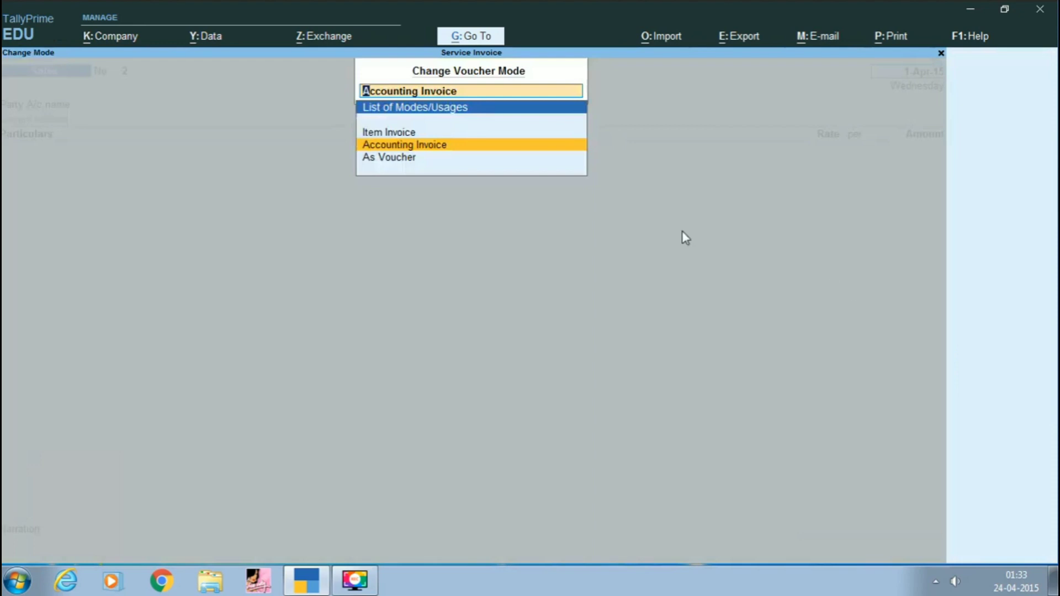
click(411, 136)
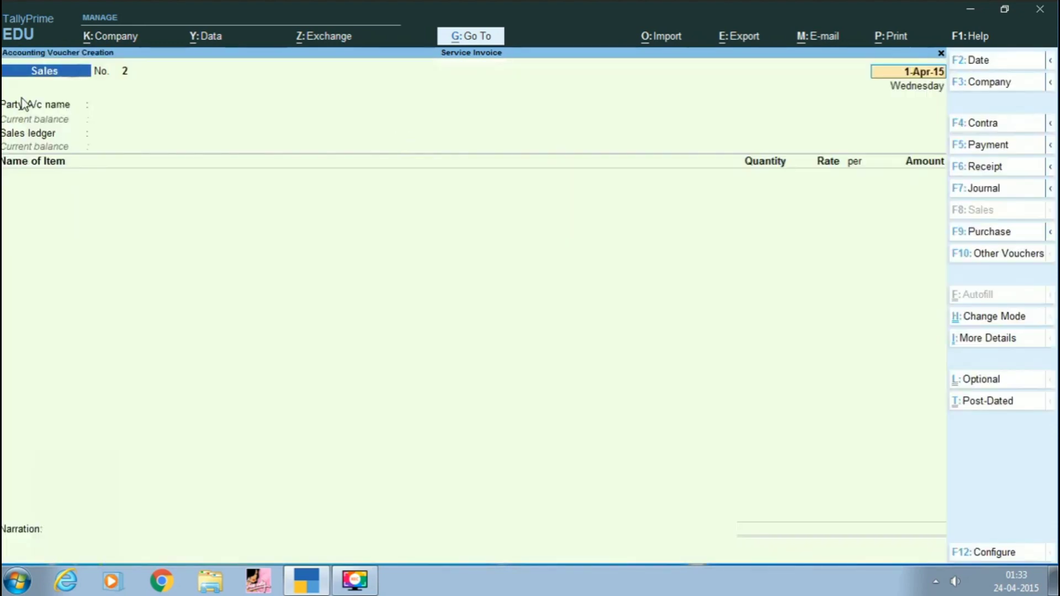
- Choose Abc Co as the party, leaving the dispatch and order details blank and accepting the default party details
key(Return)
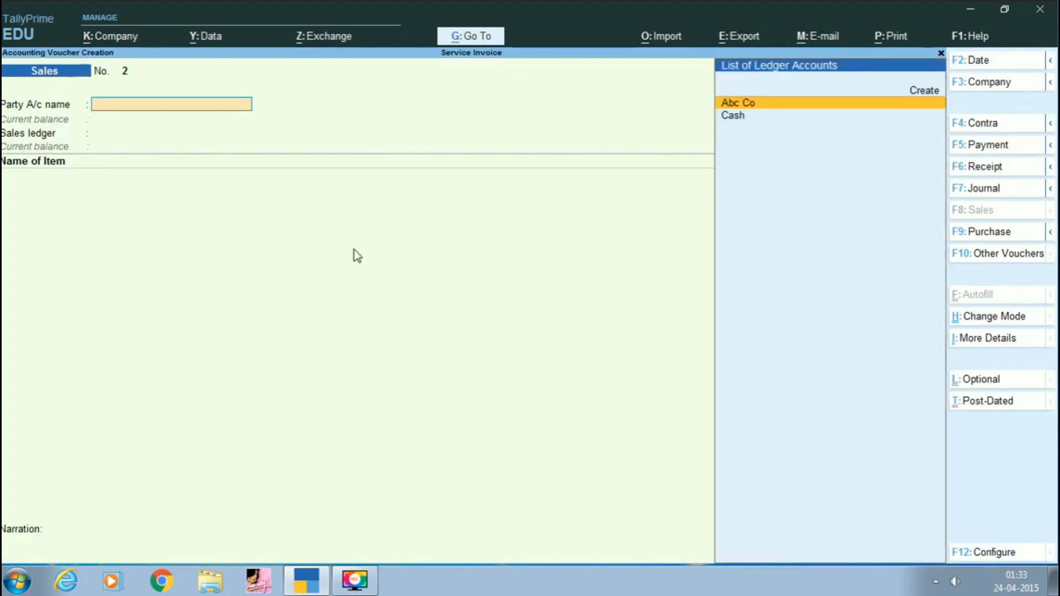
key(Return)
key(Return)
key(Return)
key(Return)
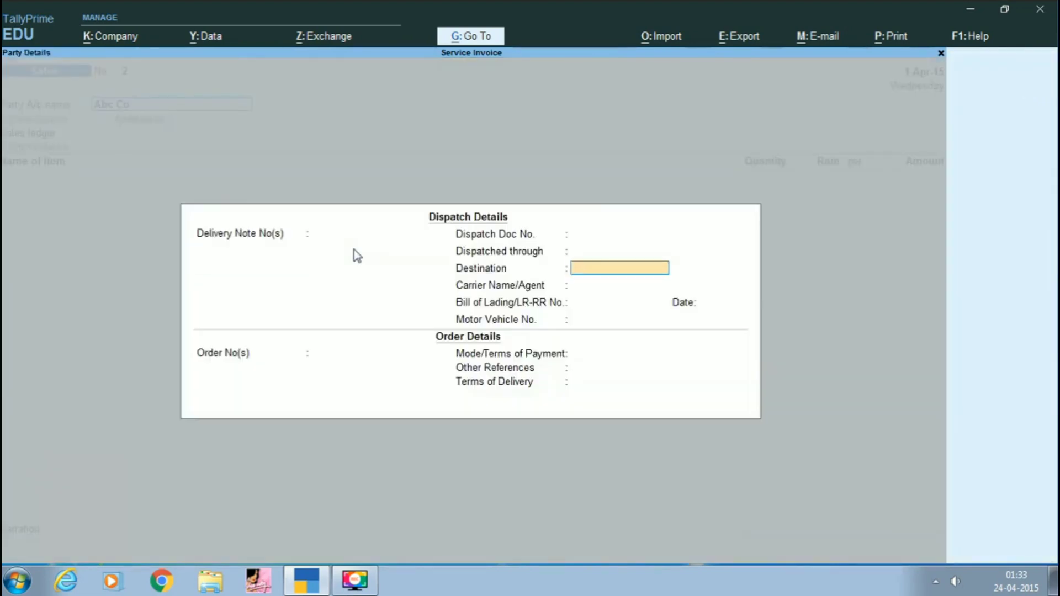
key(Return)
key(Return)
key(Return)
key(Return)
key(Return)
key(Return)
key(Return)
key(Return)
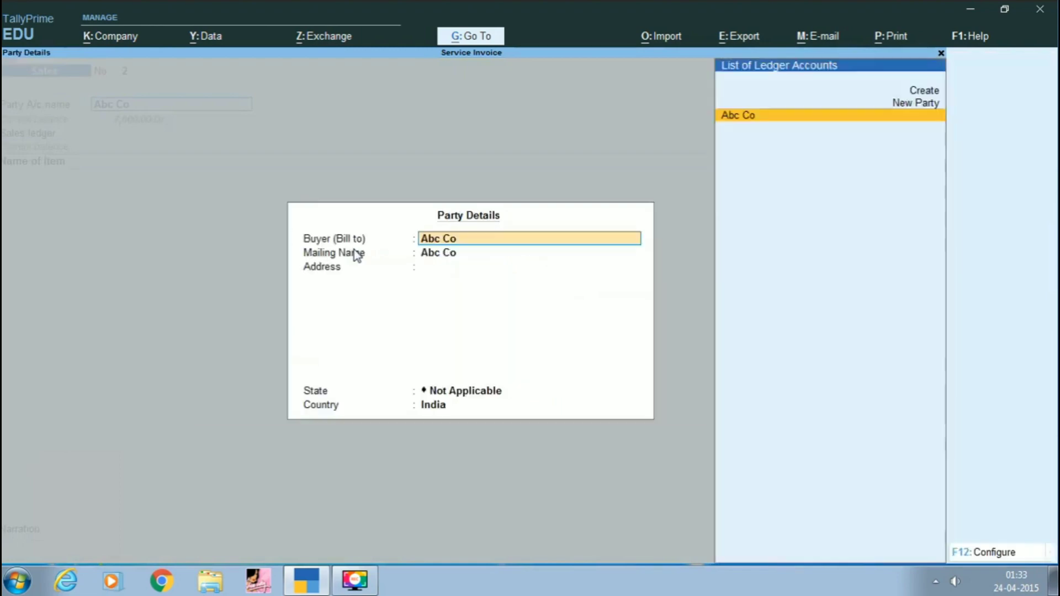
key(Return)
key(Return)
key(Return)
key(Return)
key(Return)
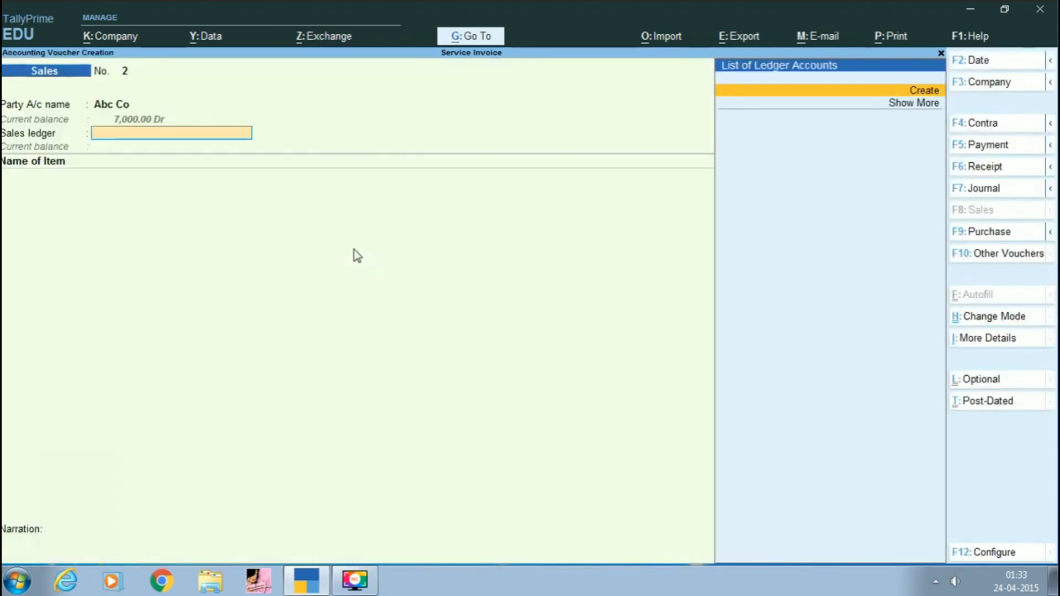
- Create a Sales ledger under Sales Accounts with ledger type Not Applicable and use it as the voucher's sales ledger
key(Return)
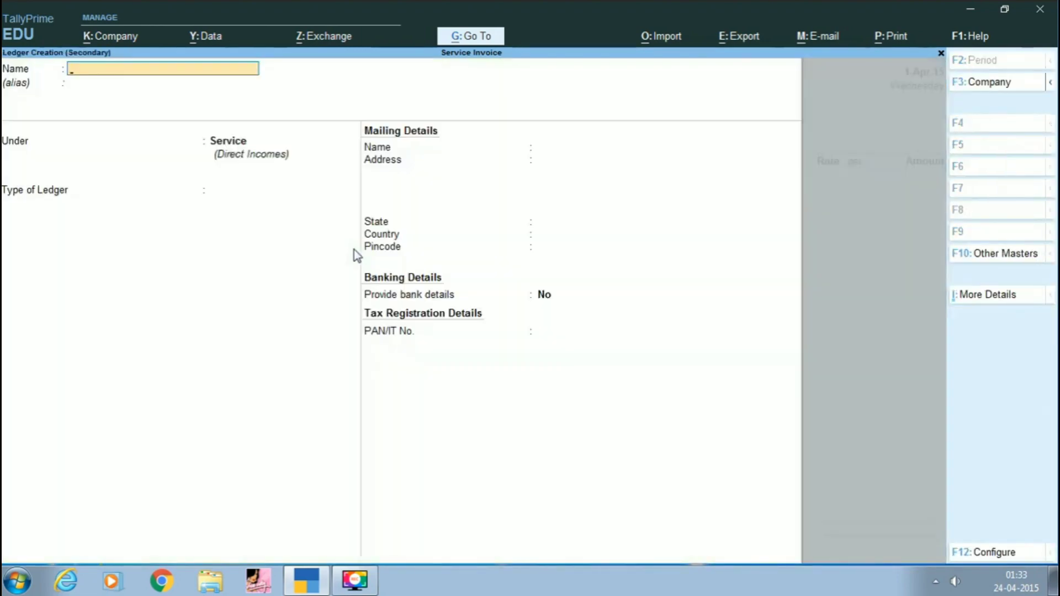
text(Sales)
key(Return)
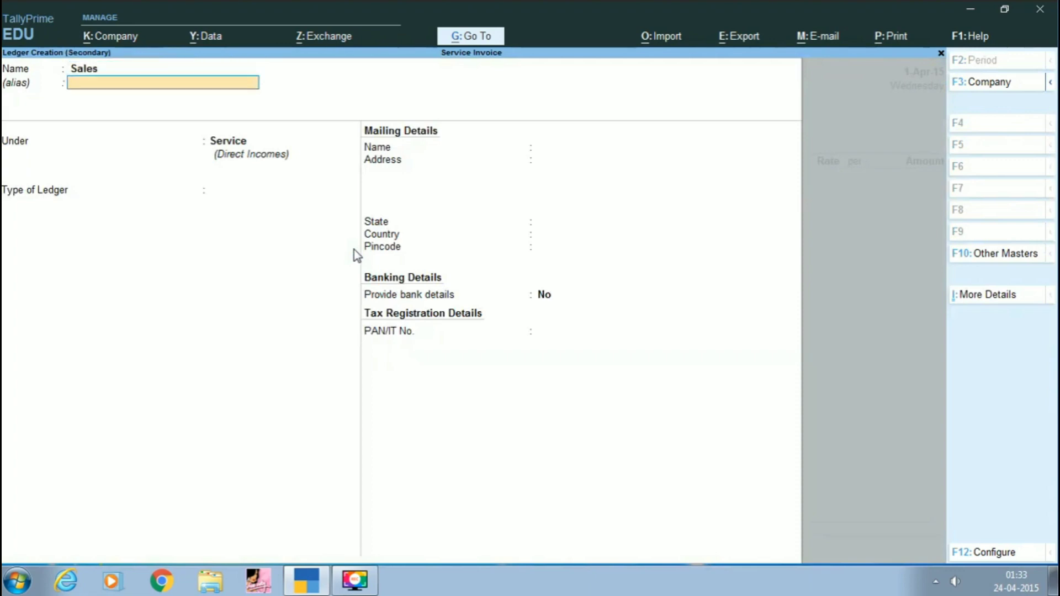
text(S)
key(Return)
key(Return)
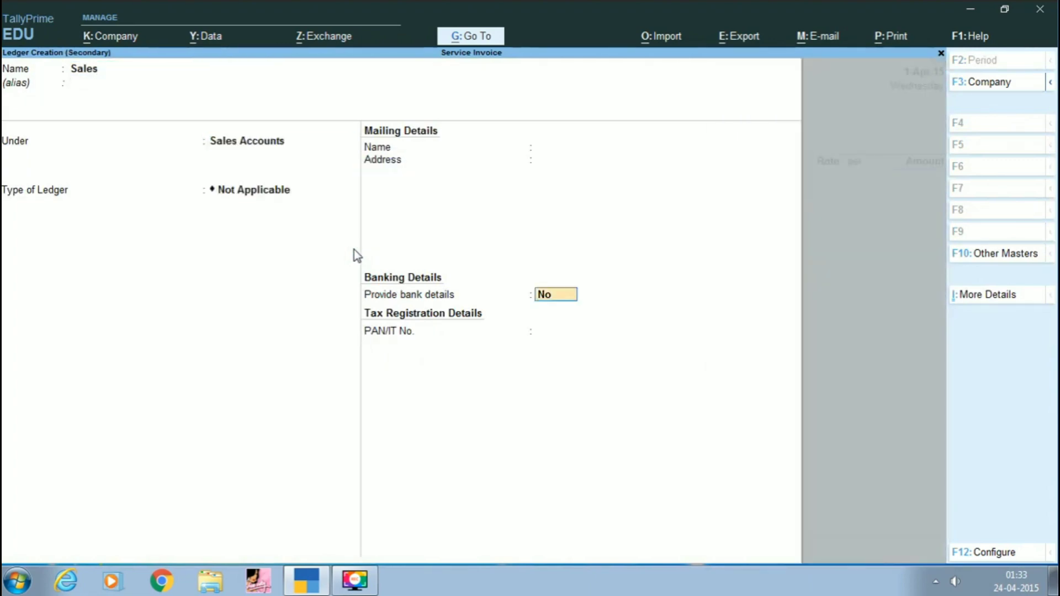
key(Return)
key(Return)
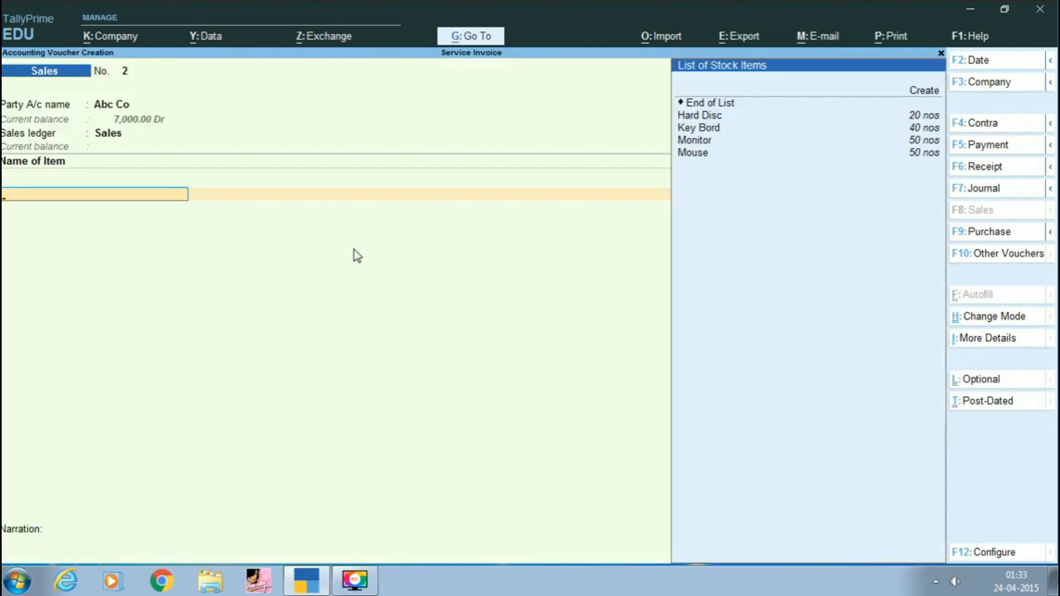
- Add Hard Disc as the first item with a quantity of 10 nos at a rate of 4,500
key(Down)
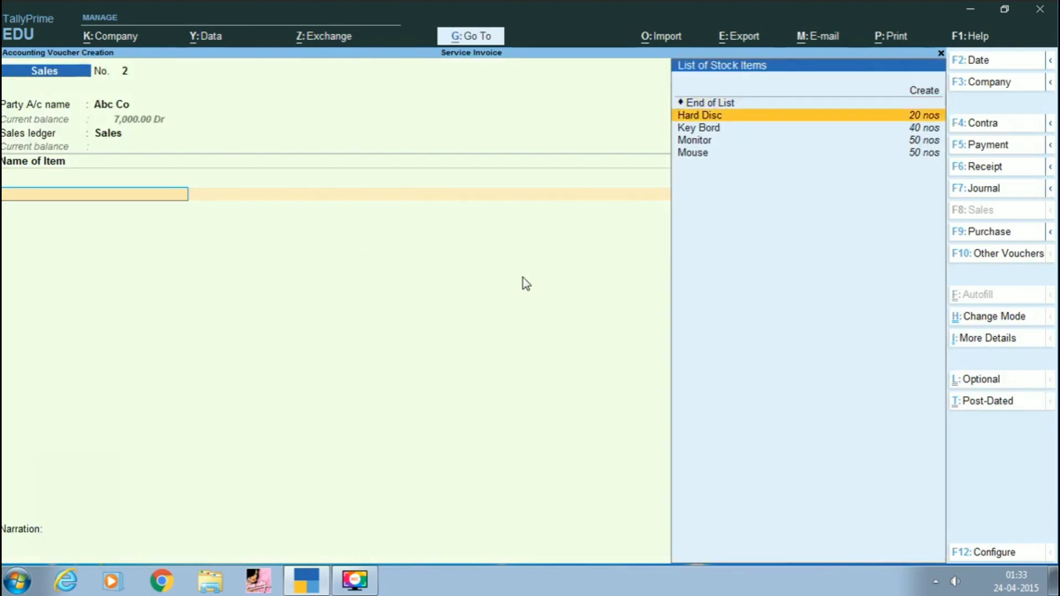
key(Return)
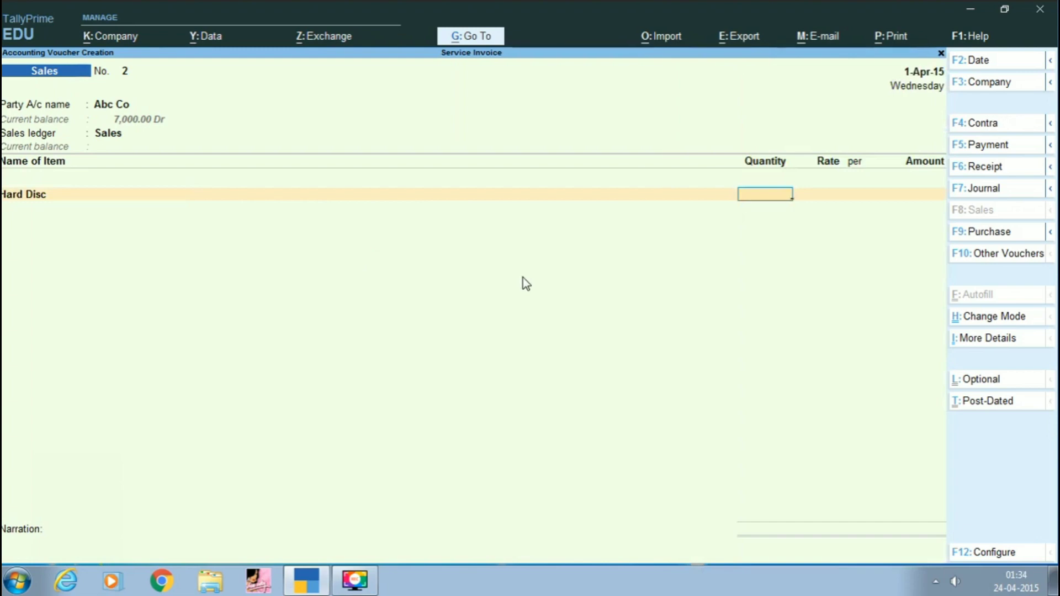
text(10)
key(Return)
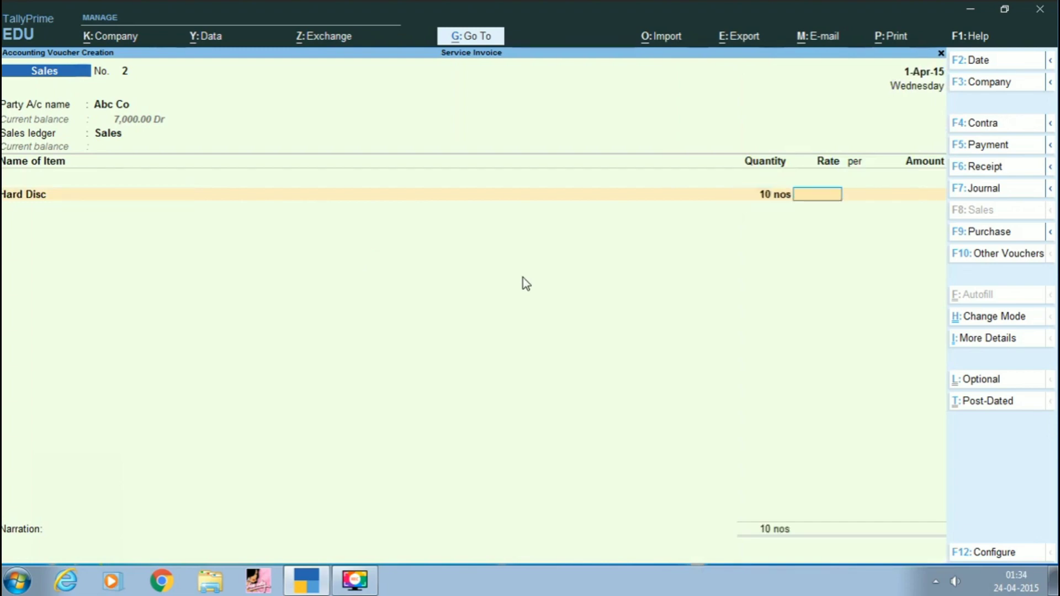
text(4500)
key(Return)
key(Return)
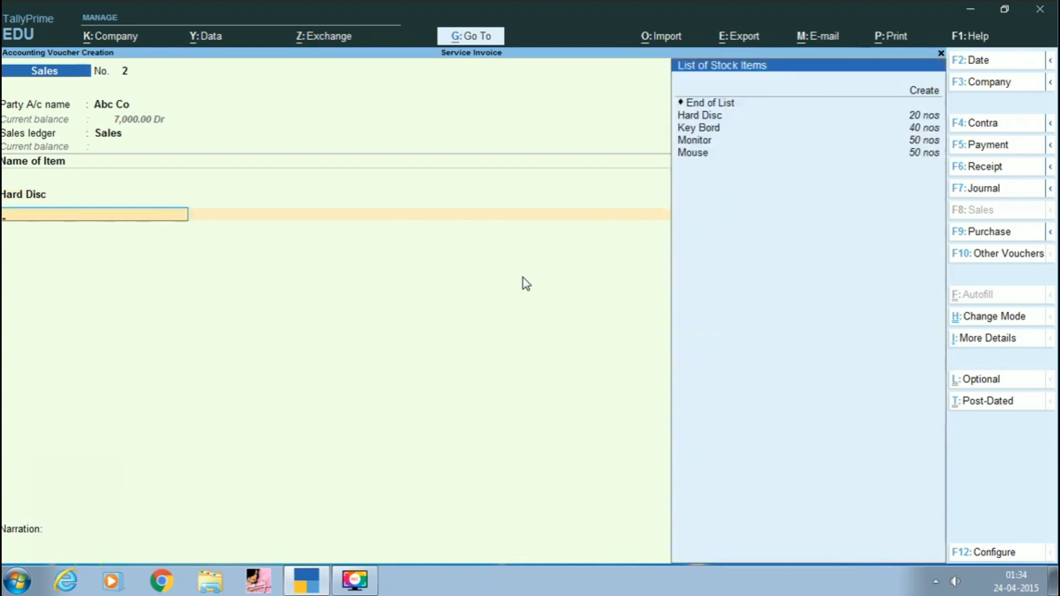
- Add Key Bord as the second item with a quantity of 25 nos at a rate of 250
key(Down)
key(Down)
key(Down)
key(Down)
key(Return)
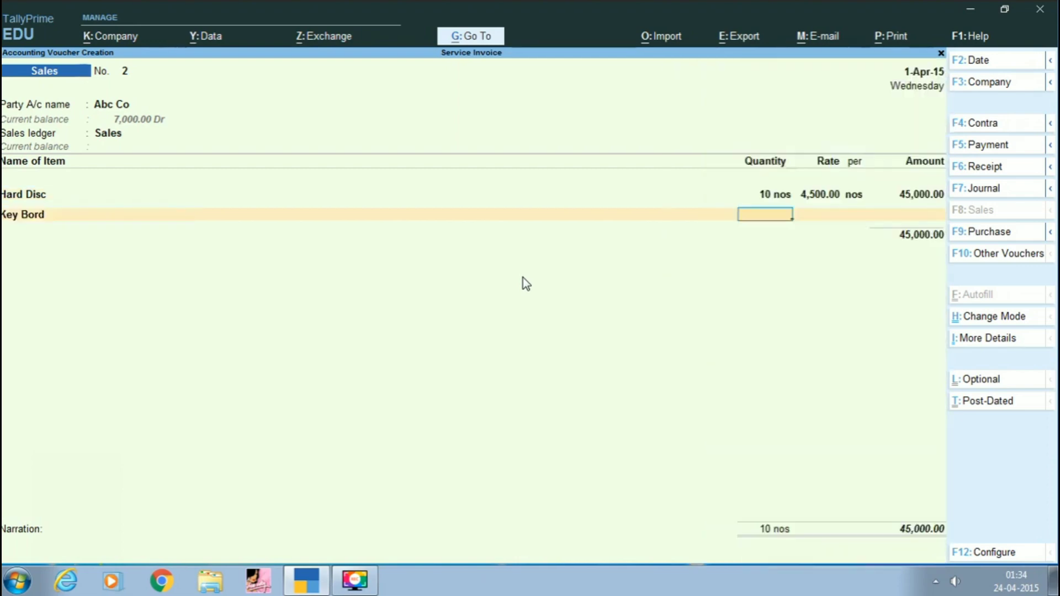
text(25)
key(Return)
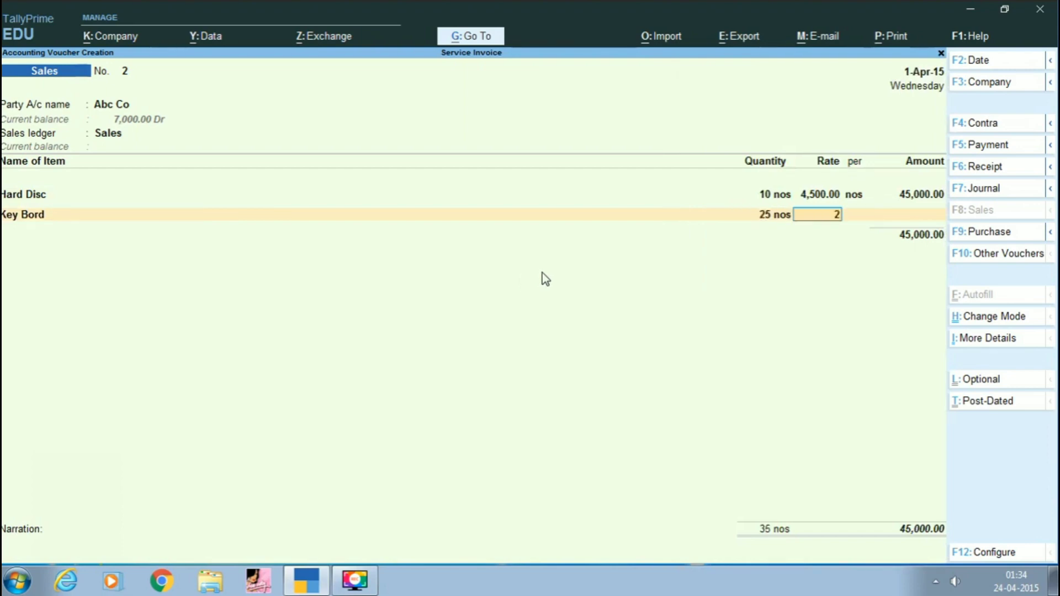
key(Return)
key(Return)
key(Return)
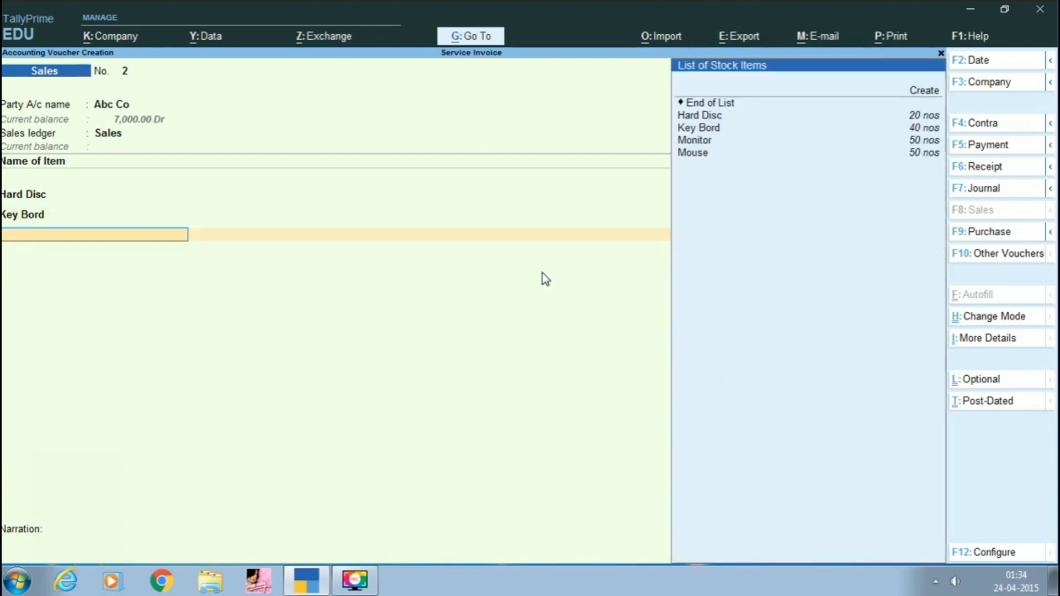
- Add Monitor as the third item with a quantity of 10 nos at a rate of 4,500
key(Down)
key(Down)
key(Return)
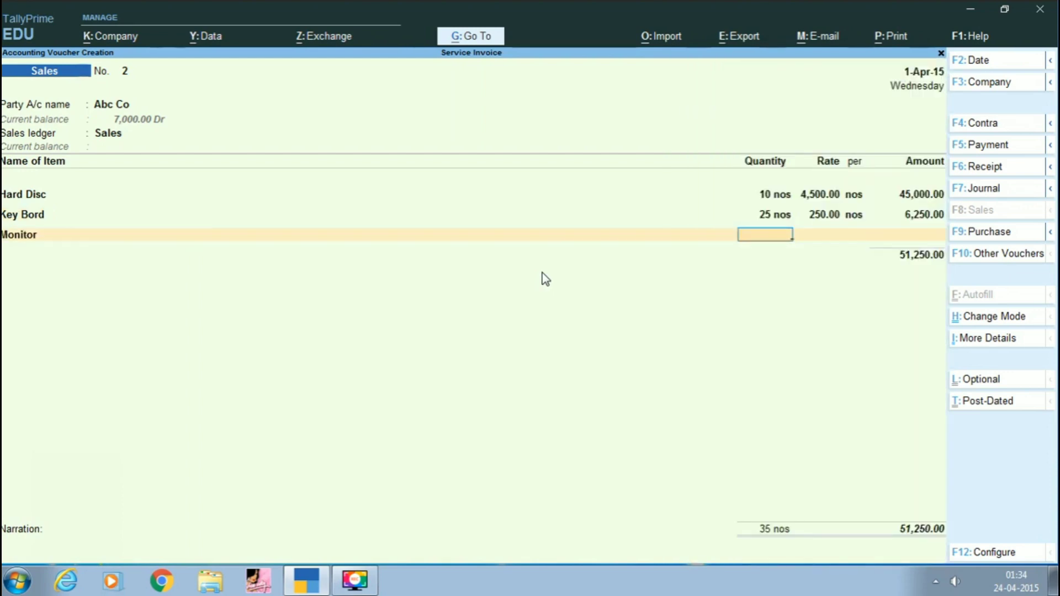
text(10)
key(Return)
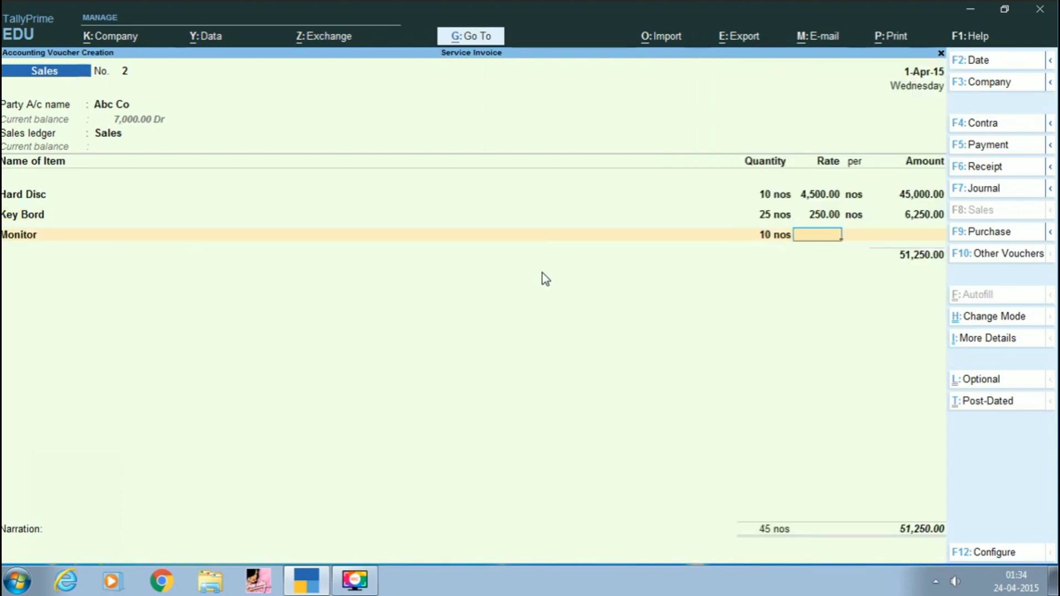
text(4500)
key(Return)
key(Return)
key(Return)
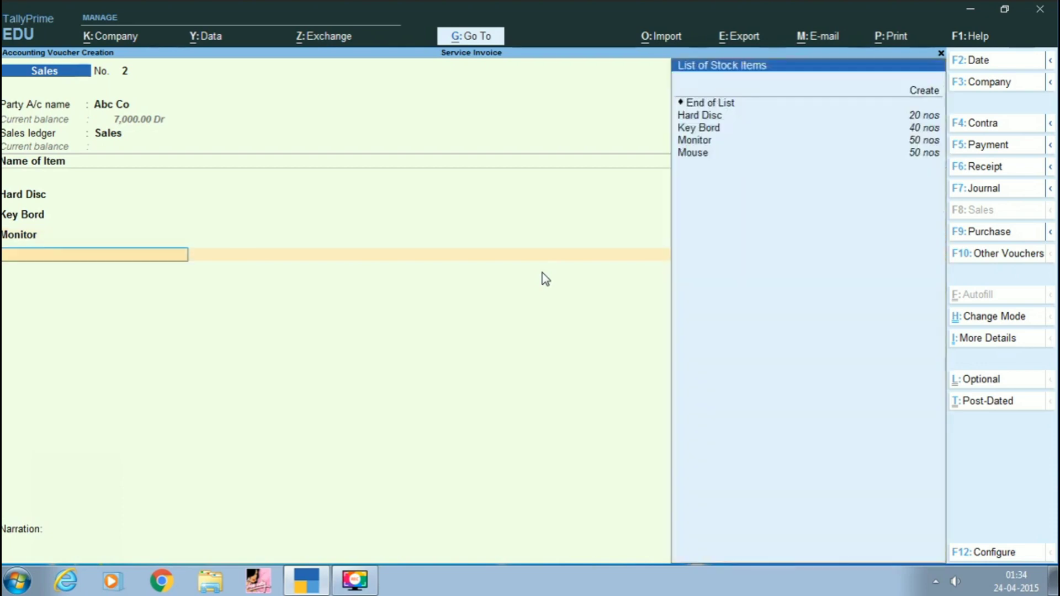
- Add Mouse as the fourth item with a quantity of 5 nos at a rate of 300
key(Down)
key(Down)
key(Down)
key(Down)
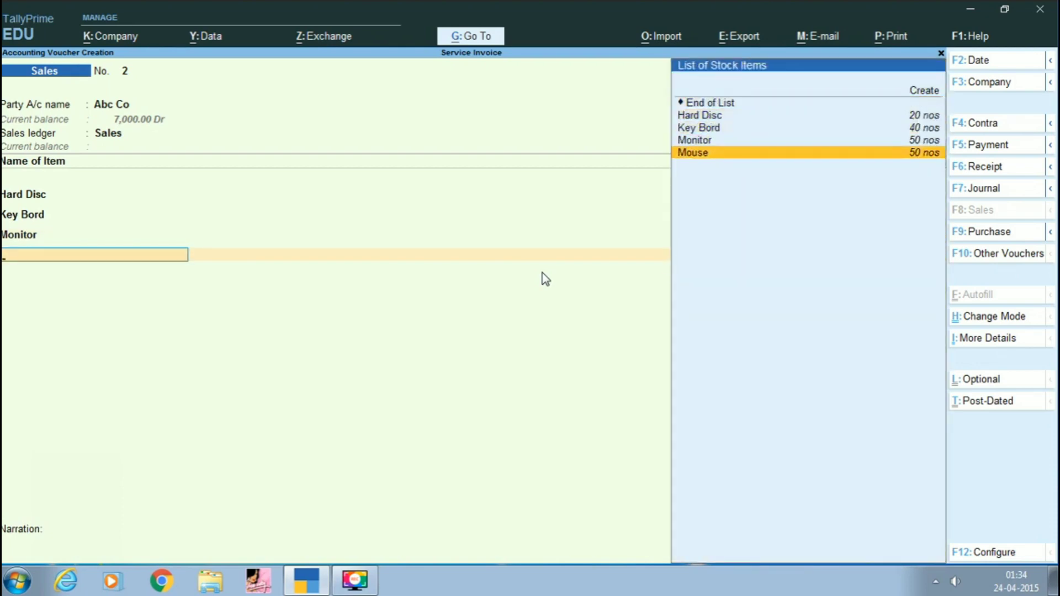
key(Return)
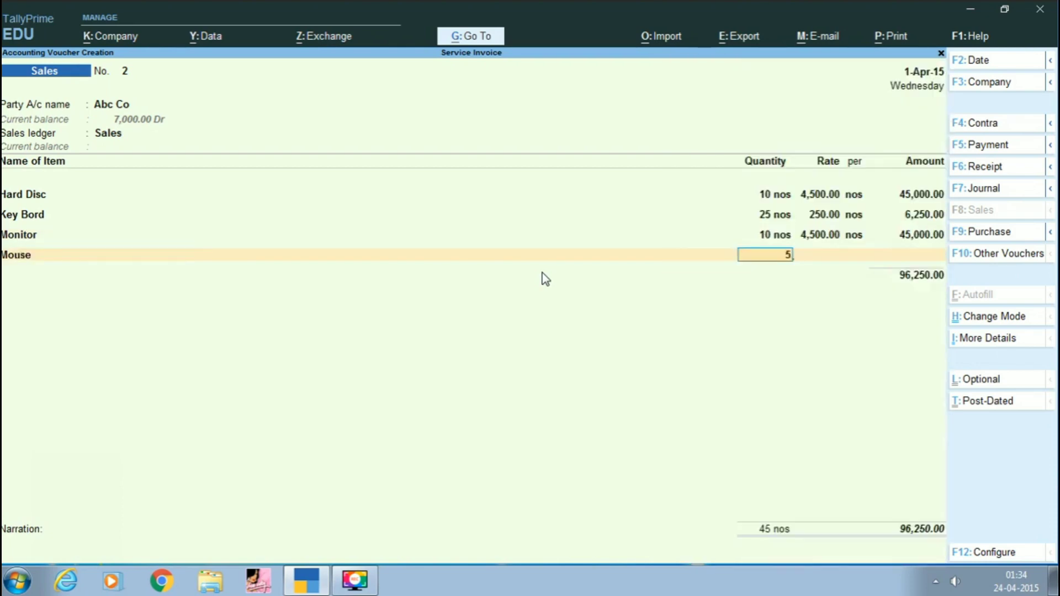
key(Return)
text(300)
key(Return)
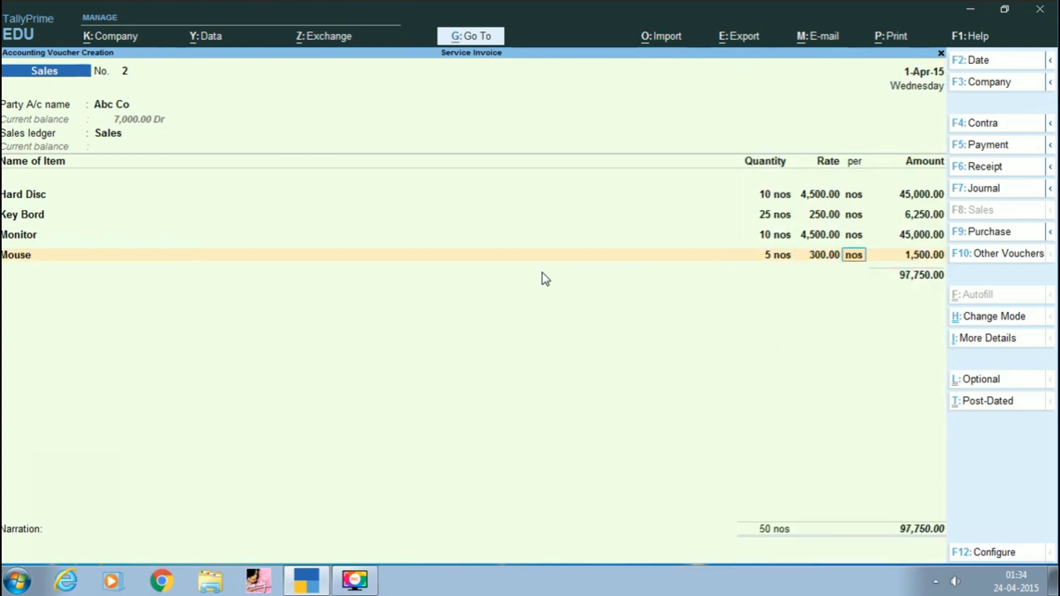
key(Return)
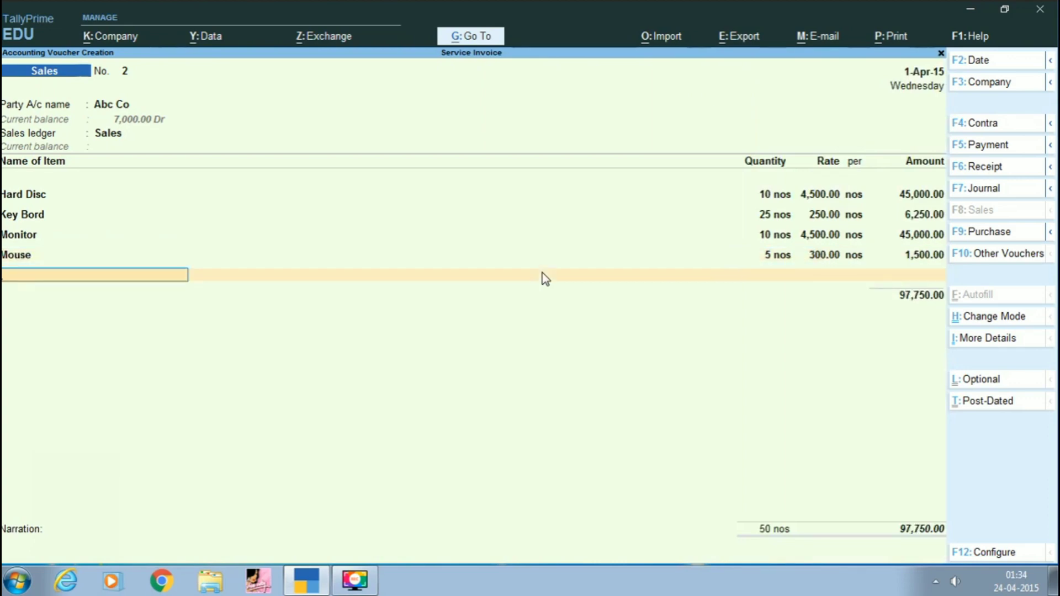
- Recheck the Mouse line and end the list of stock items in the sales voucher
click(102, 254)
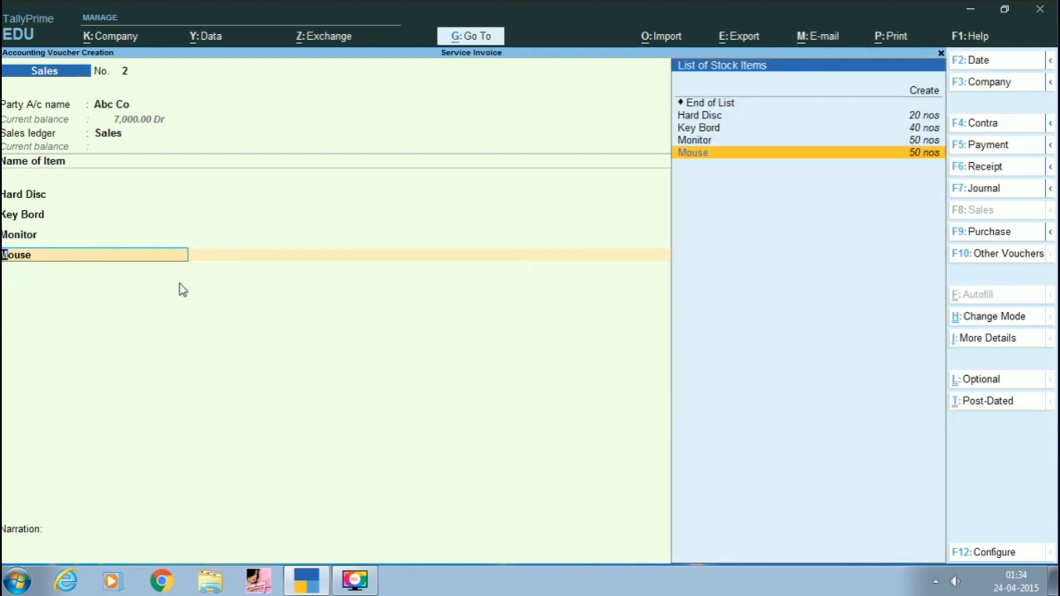
key(Return)
key(Return)
key(Return)
key(Return)
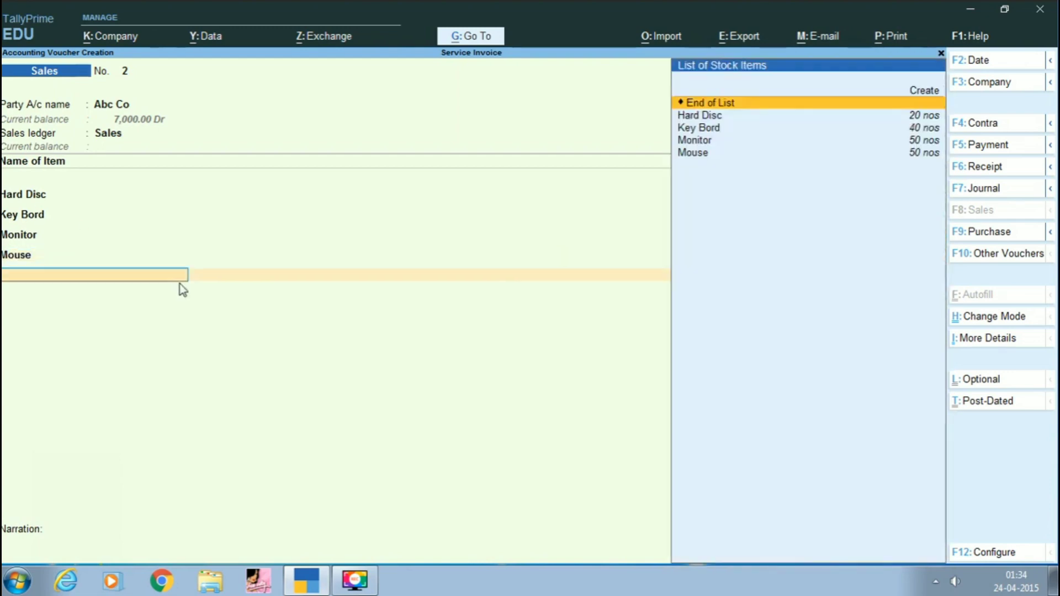
key(Return)
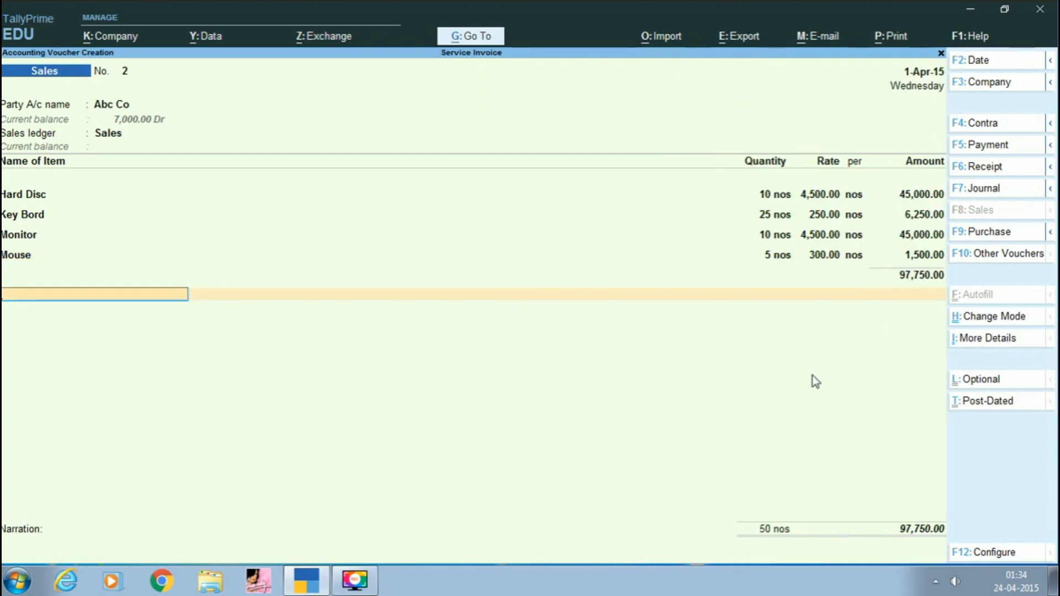
- Add the Lap Top Service ledger below the stock items with an amount of 500
key(Down)
key(Down)
key(Down)
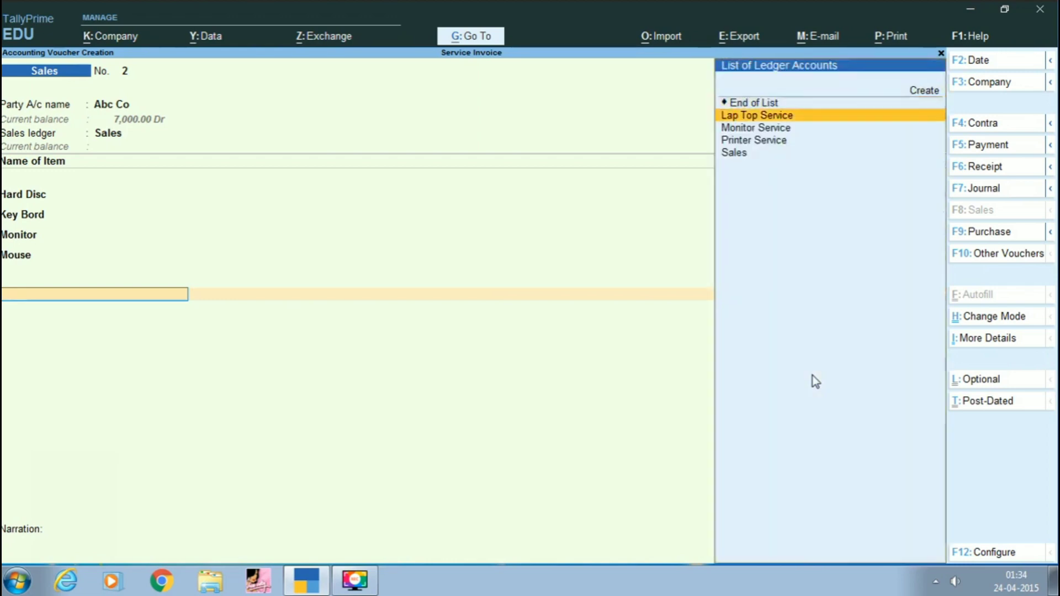
key(Return)
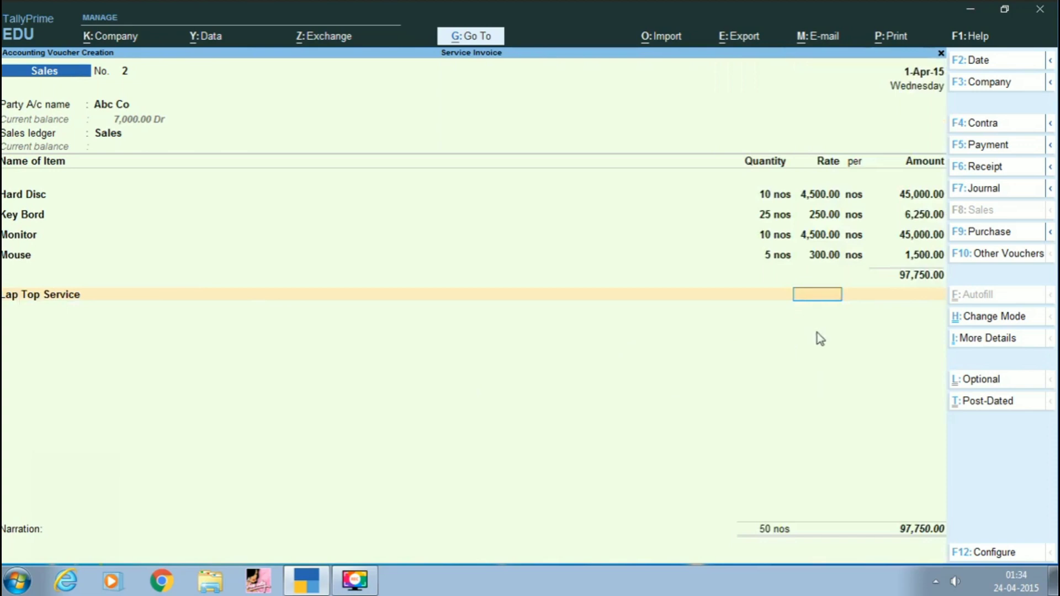
key(Return)
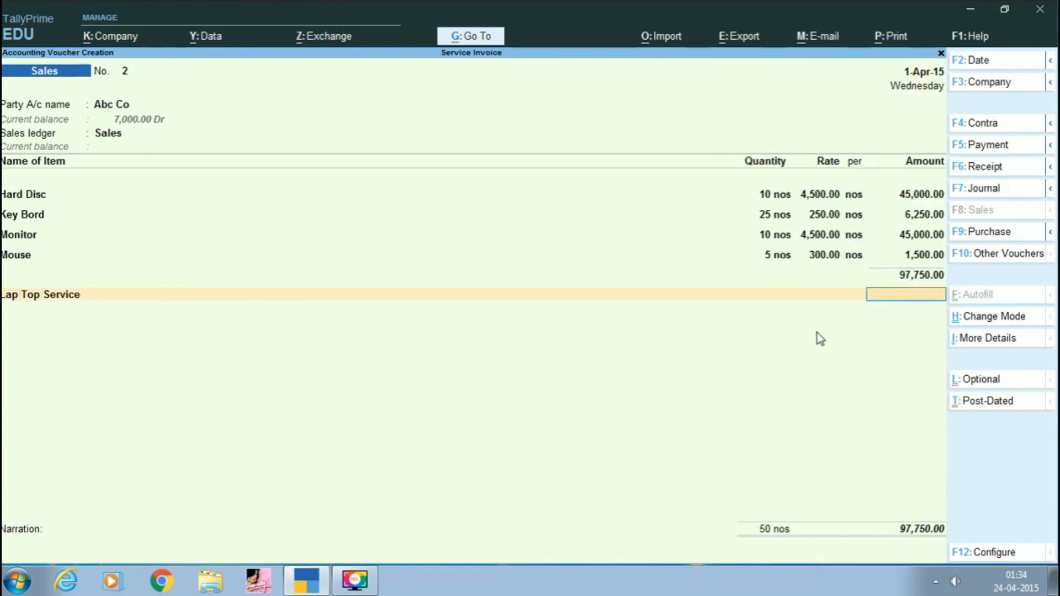
text(500)
key(Return)
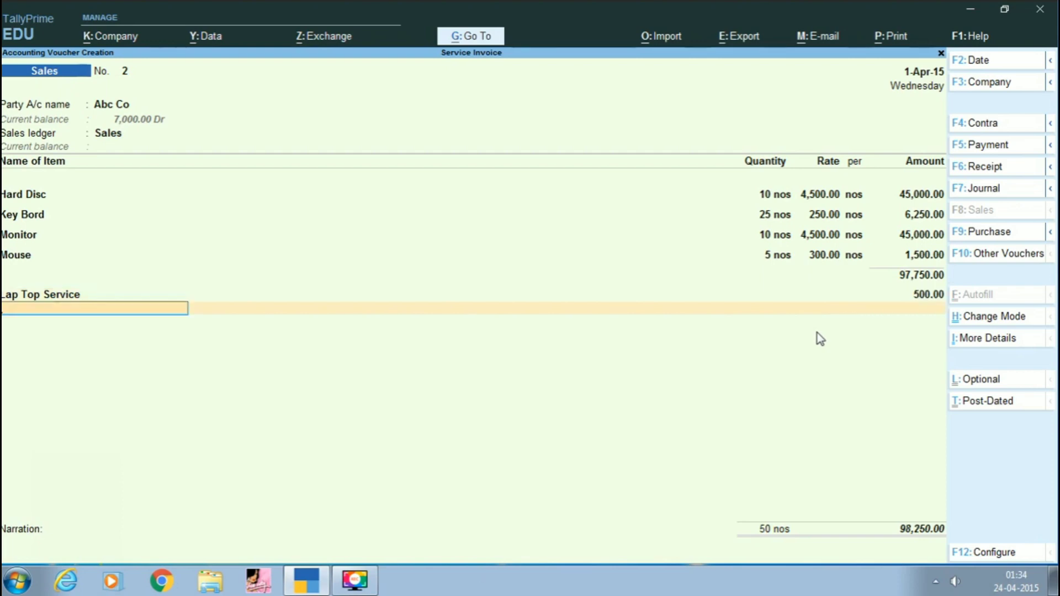
- Add the Monitor Service ledger below Lap Top Service with an amount of 1,000
key(Down)
key(Down)
key(Return)
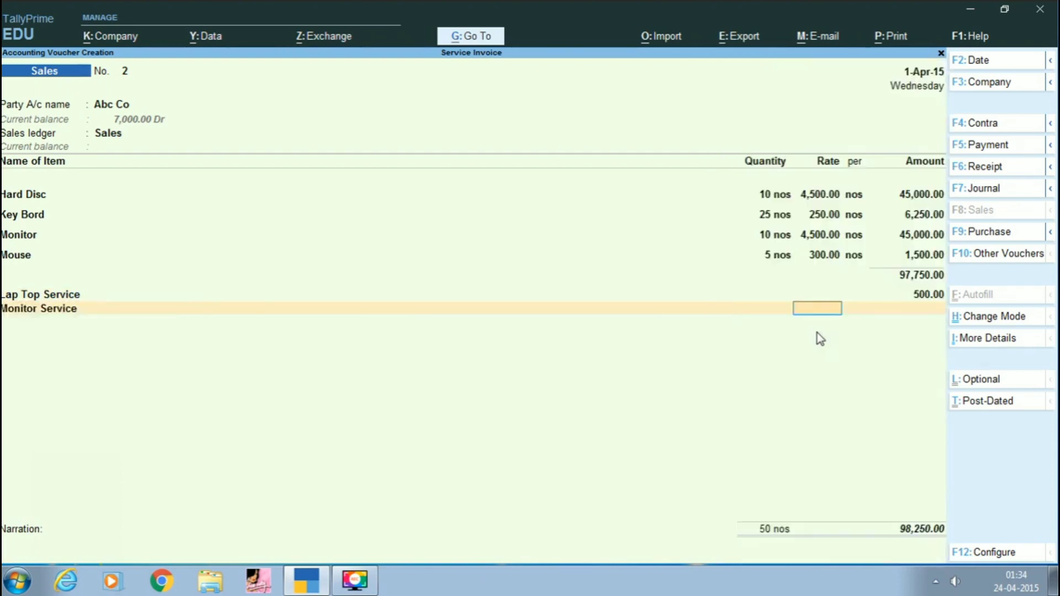
key(Return)
key(Return)
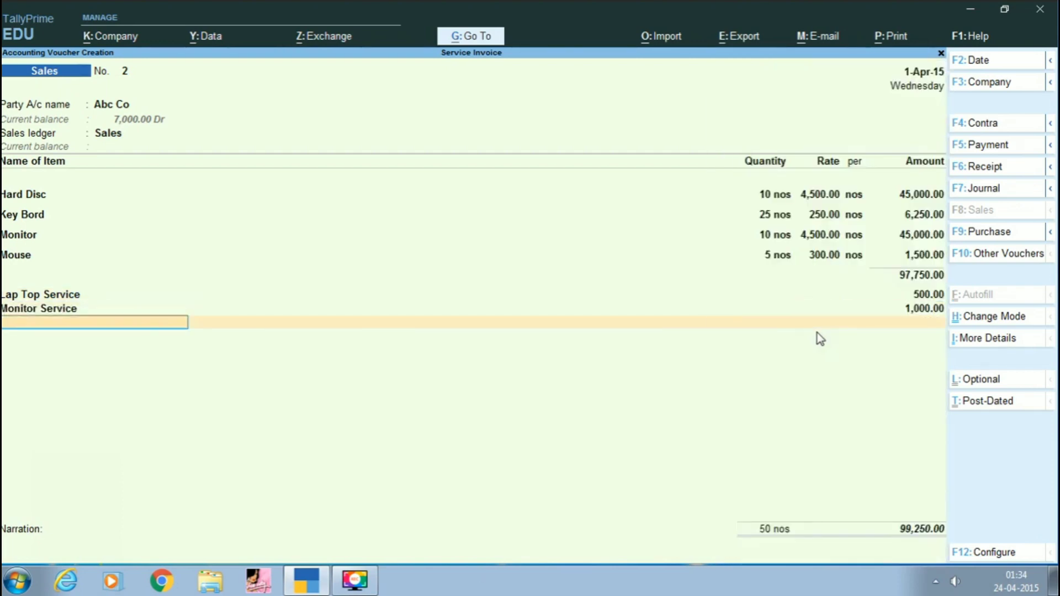
- Add the Printer Service ledger below Monitor Service with an amount of 600
key(Down)
key(Down)
key(Down)
key(Return)
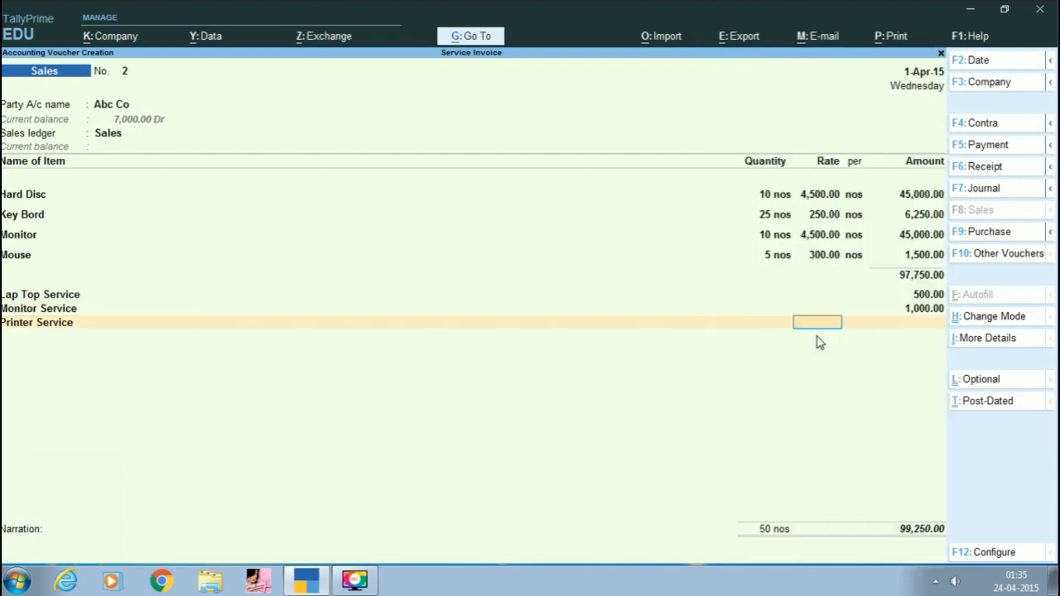
key(Return)
text(600)
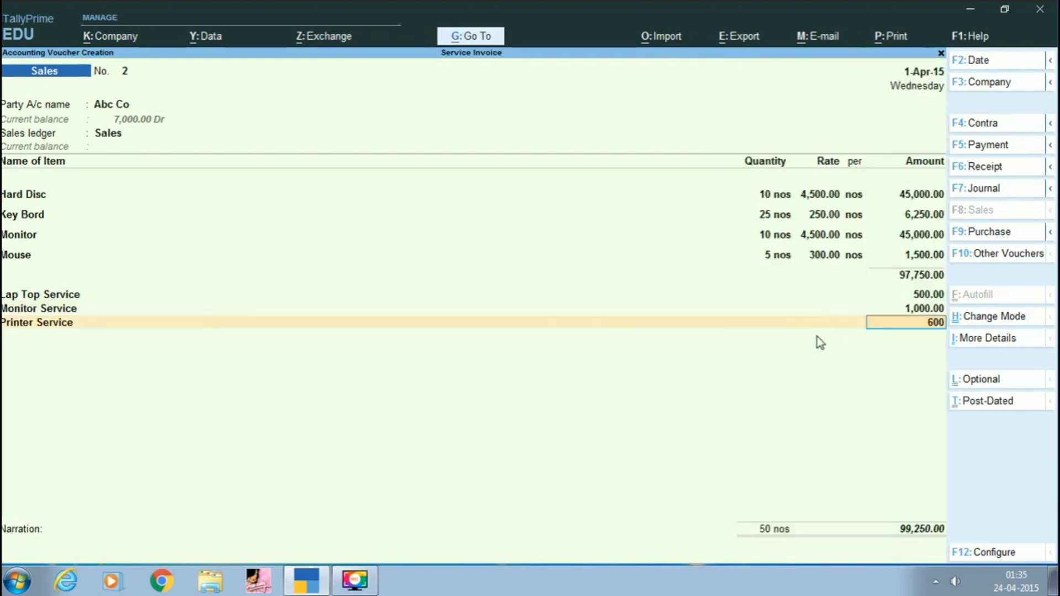
key(Return)
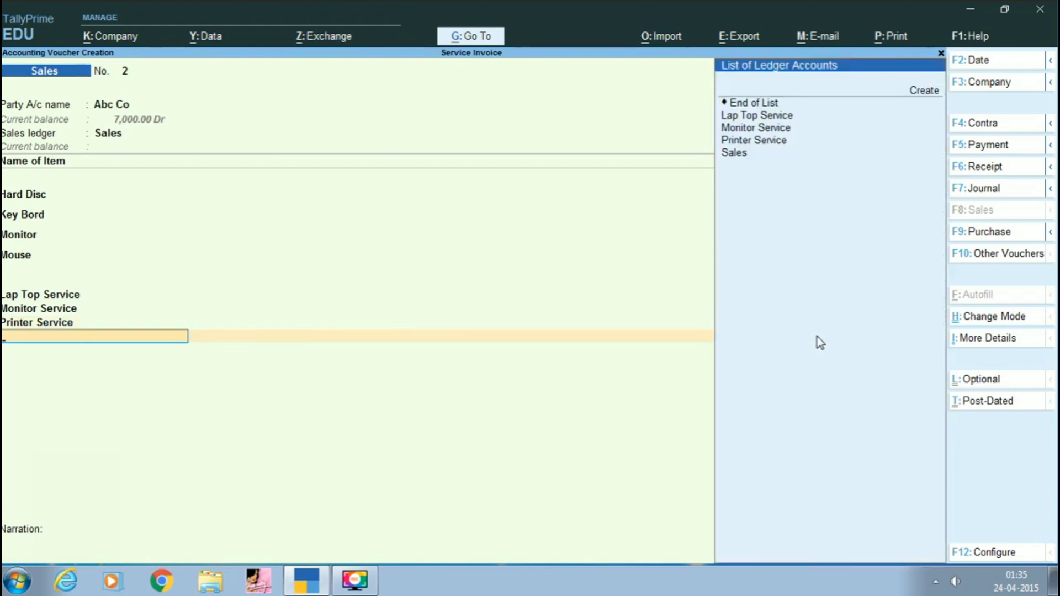
- End the list of service ledgers after Printer Service in the sales voucher
key(Down)
key(Down)
key(Down)
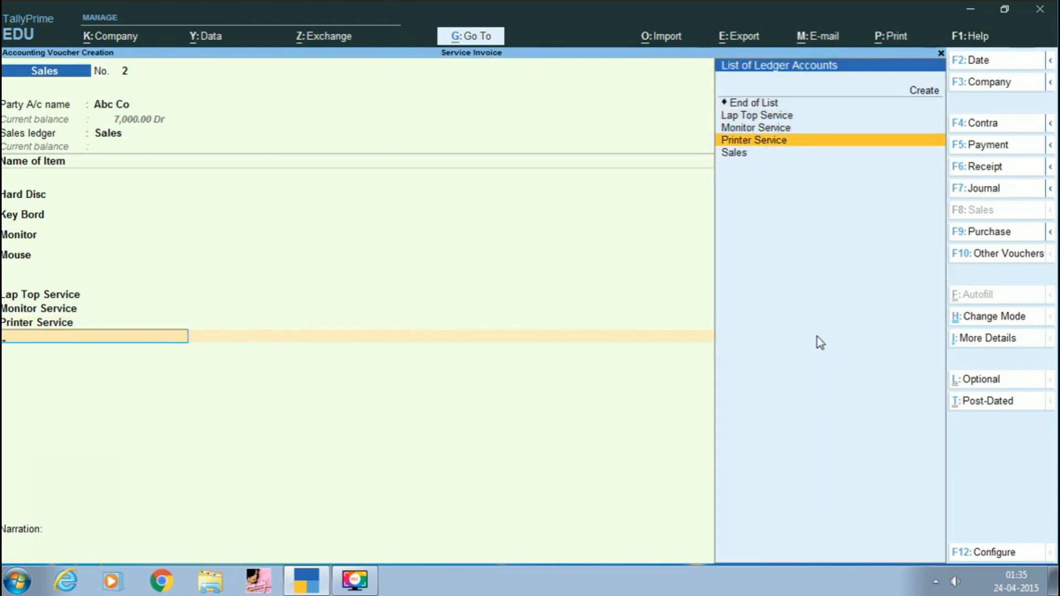
key(Up)
key(Up)
key(Up)
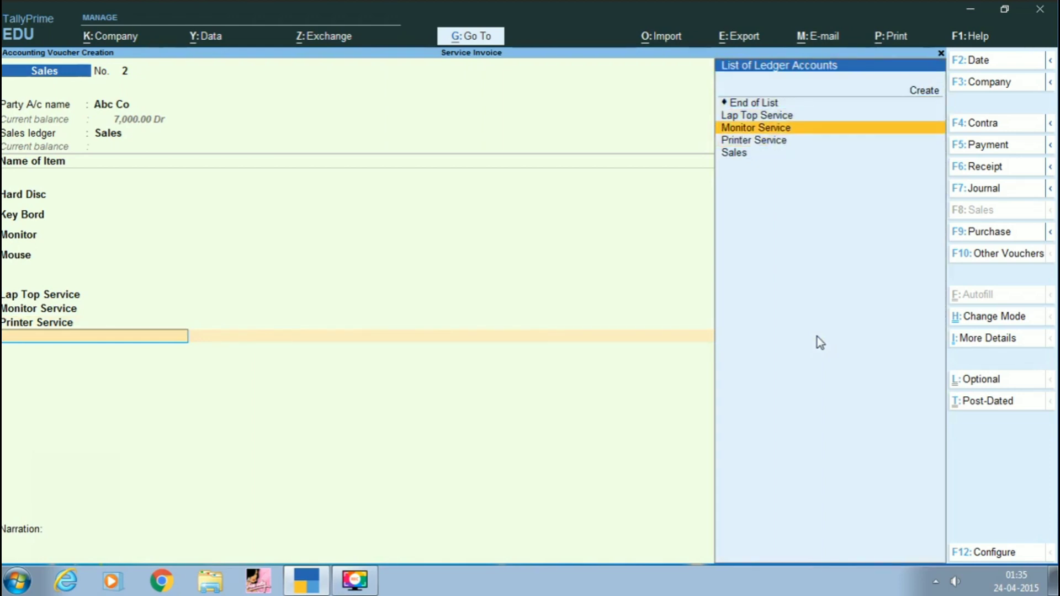
key(Return)
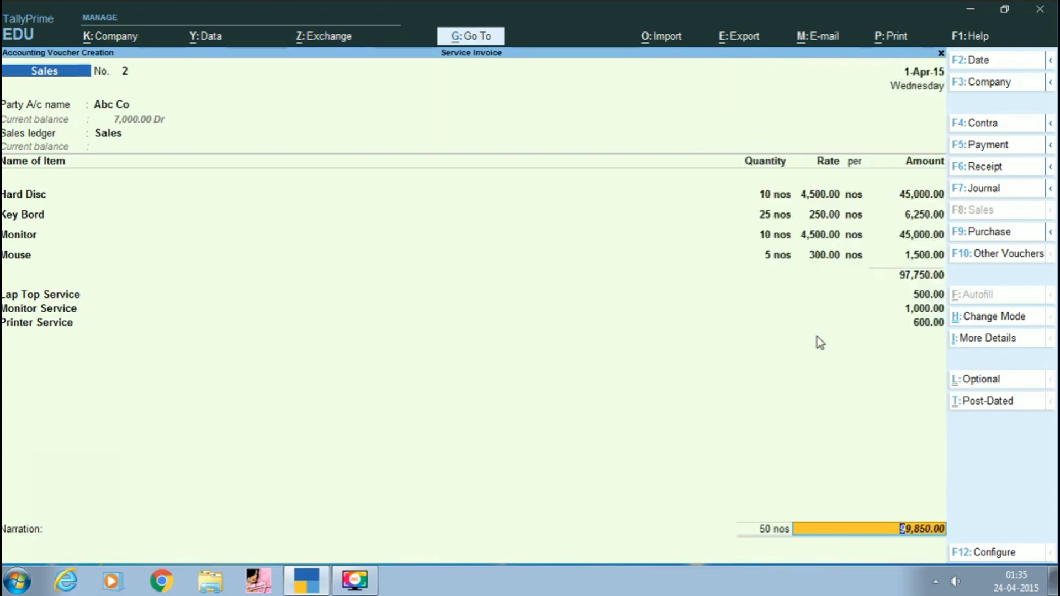
- Set the bill-wise details to a New Ref named 64 and save the sales voucher with an empty narration
key(Return)
key(Return)
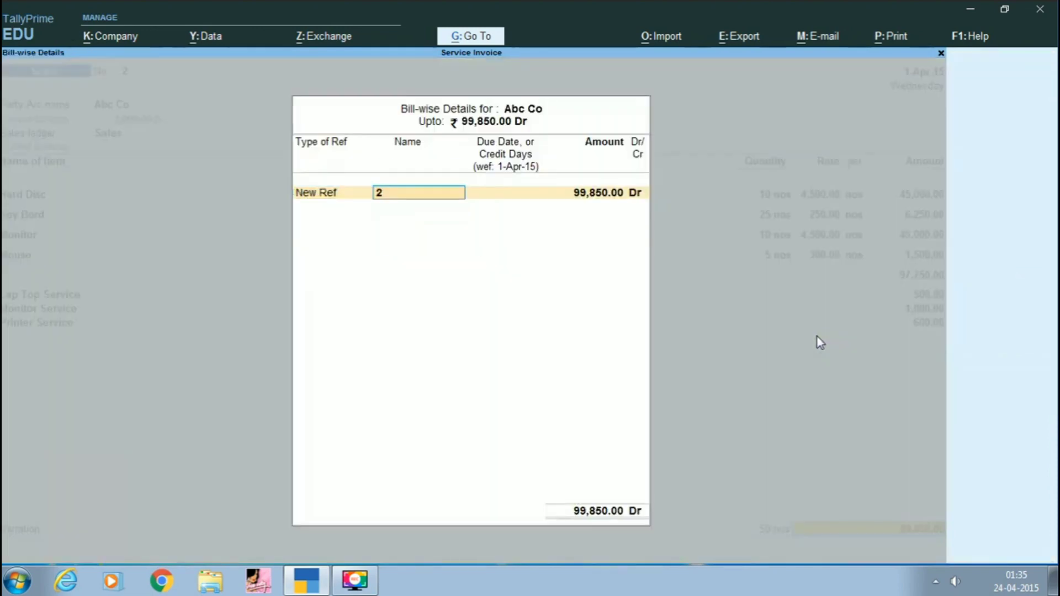
text(64)
key(Return)
key(Return)
key(Return)
key(Return)
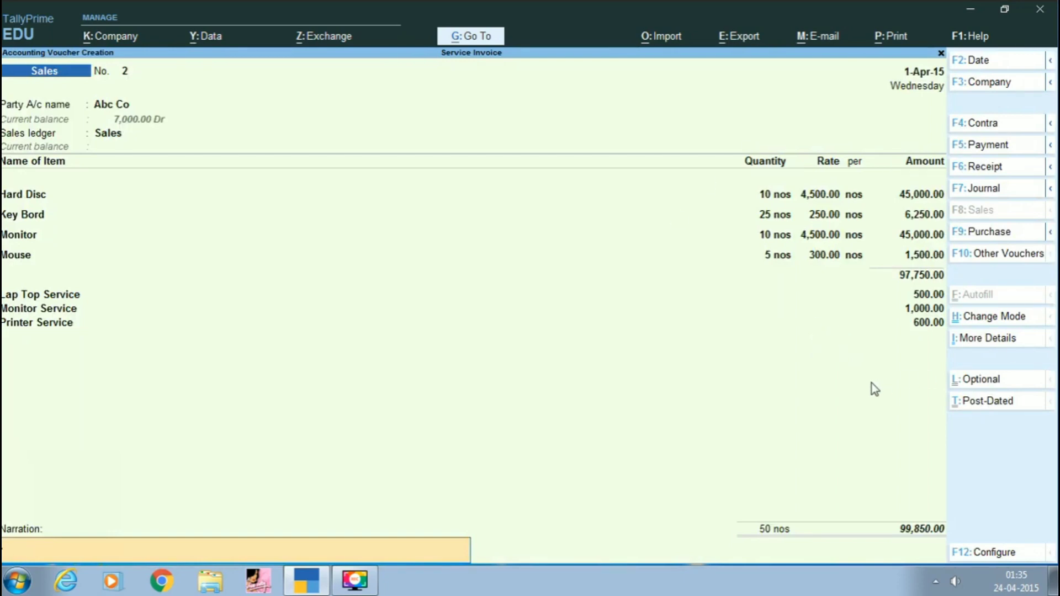
key(Return)
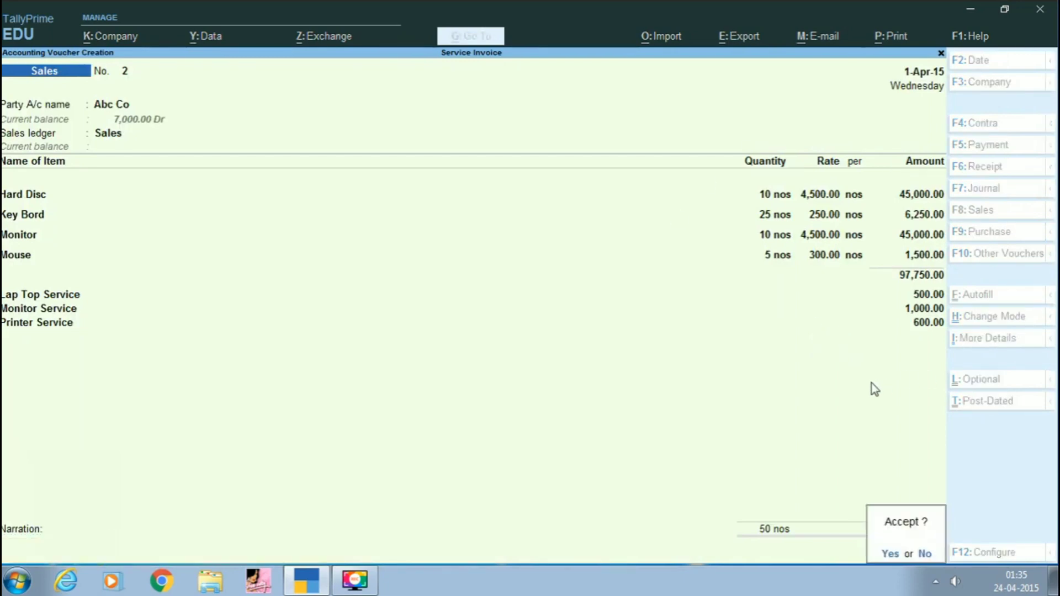
key(Return)
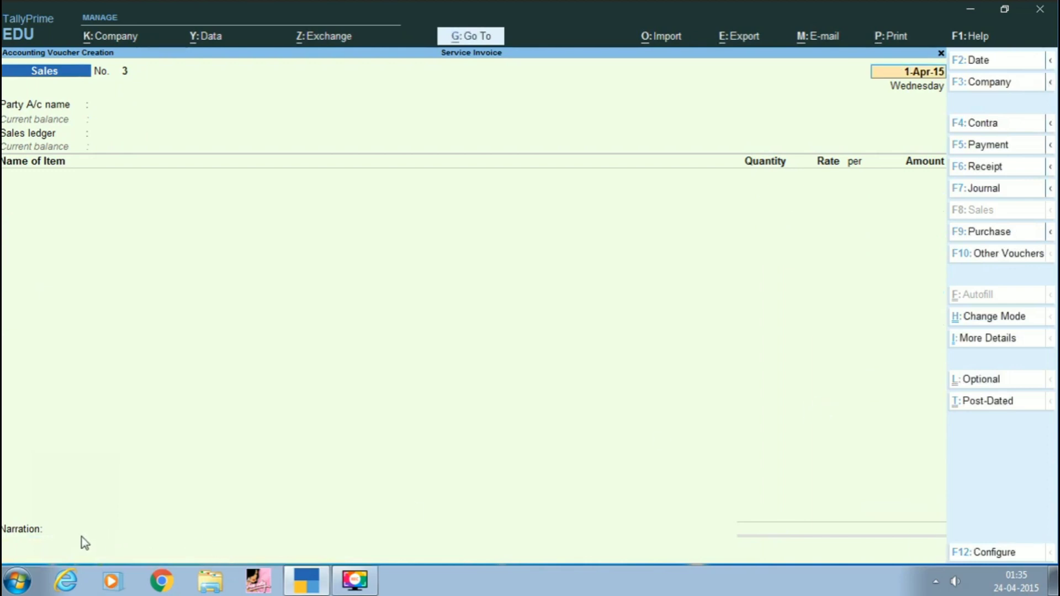
- Reopen the saved sales voucher No. 2 to review its entries, and return to the Gateway of Tally
key(Page_Up)
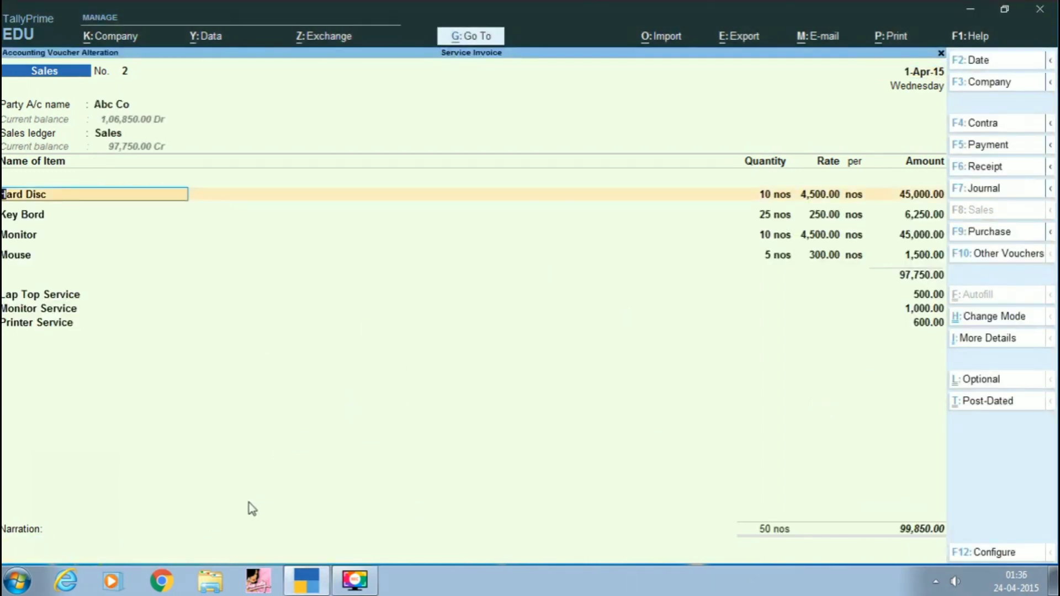
key(Escape)
key(Escape)
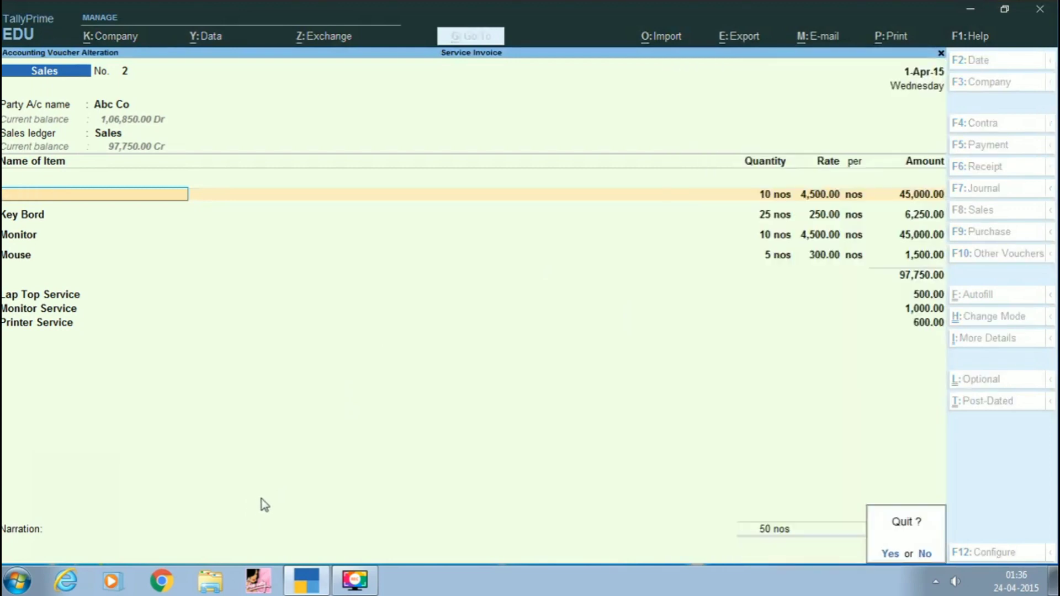
key(Return)
key(Escape)
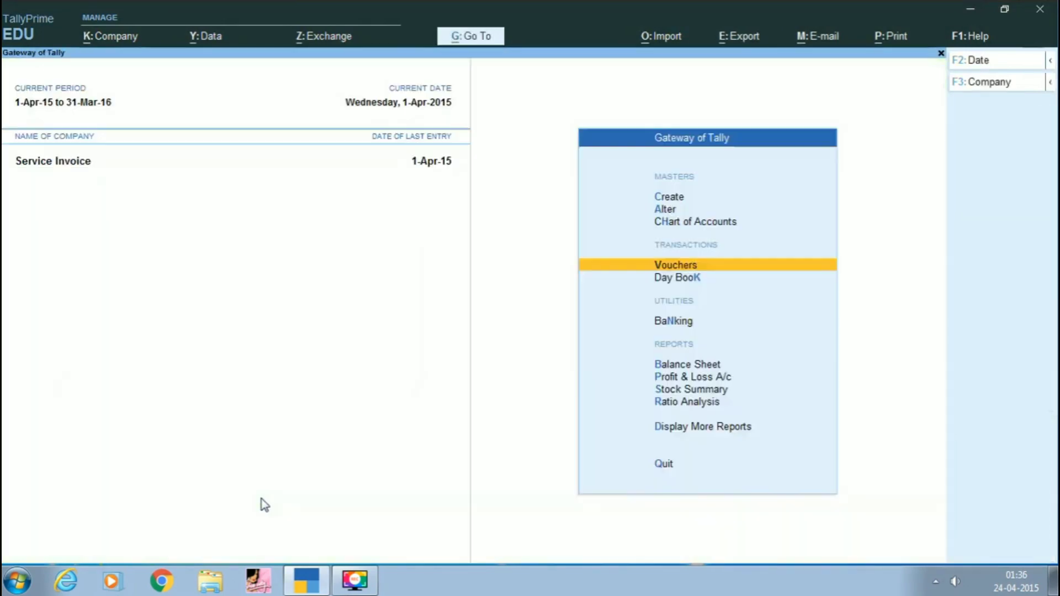
key(Return)
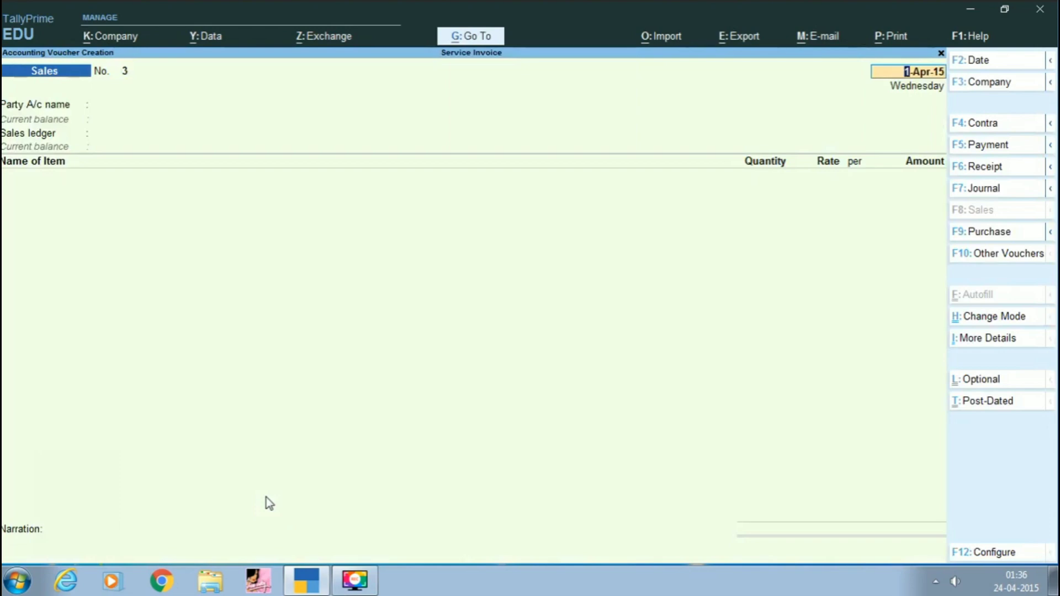
key(Escape)
- Display the Day Book for 1-Apr-15 and open Abc Co's sales voucher No. 2 from it
key(Down)
key(Down)
key(Down)
key(Down)
key(Down)
key(Down)
key(Down)
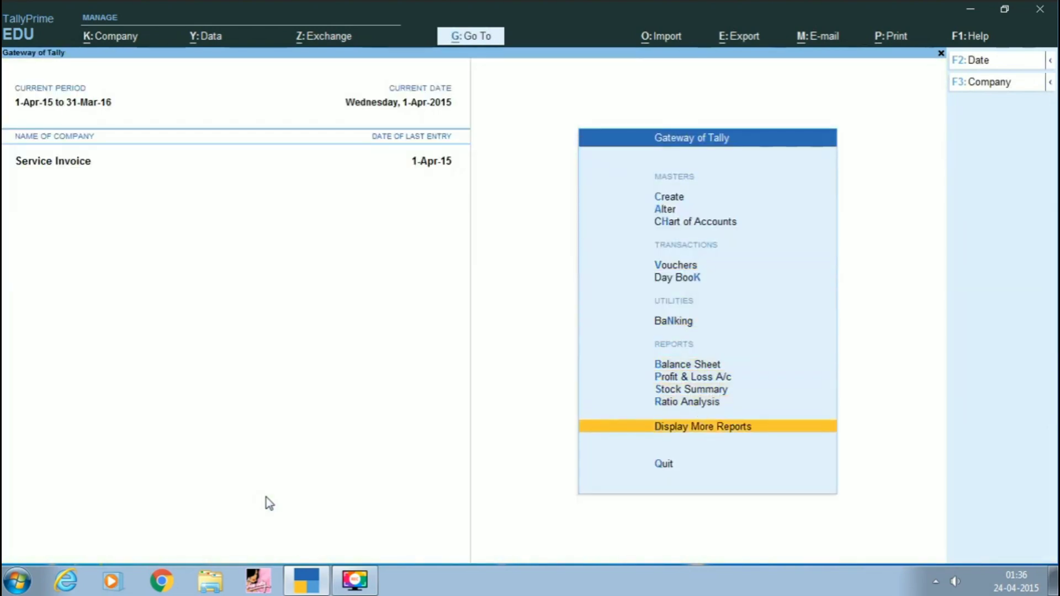
key(Return)
key(Down)
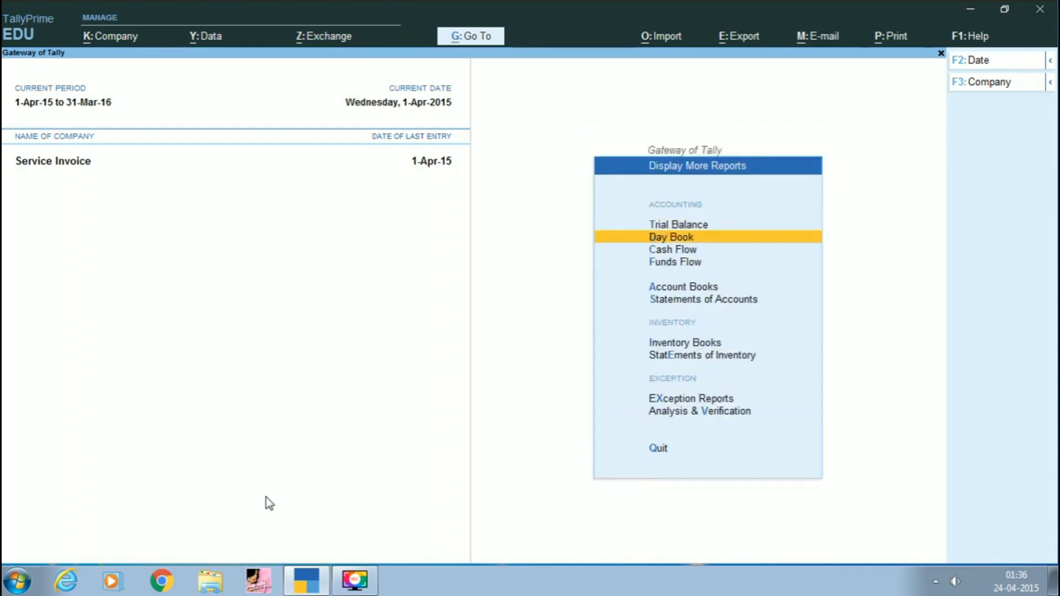
key(Return)
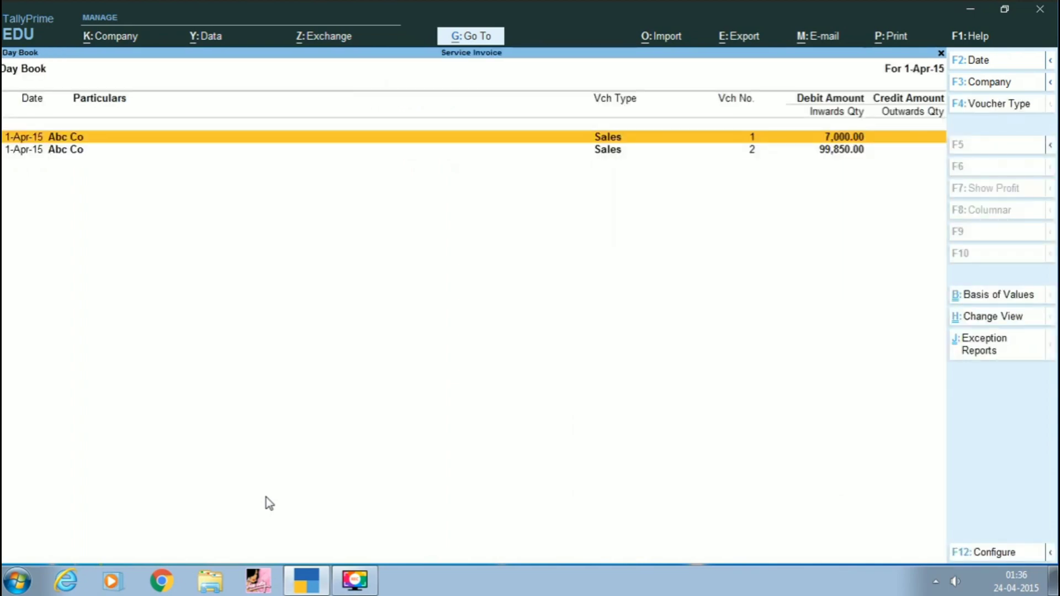
key(Down)
key(Return)
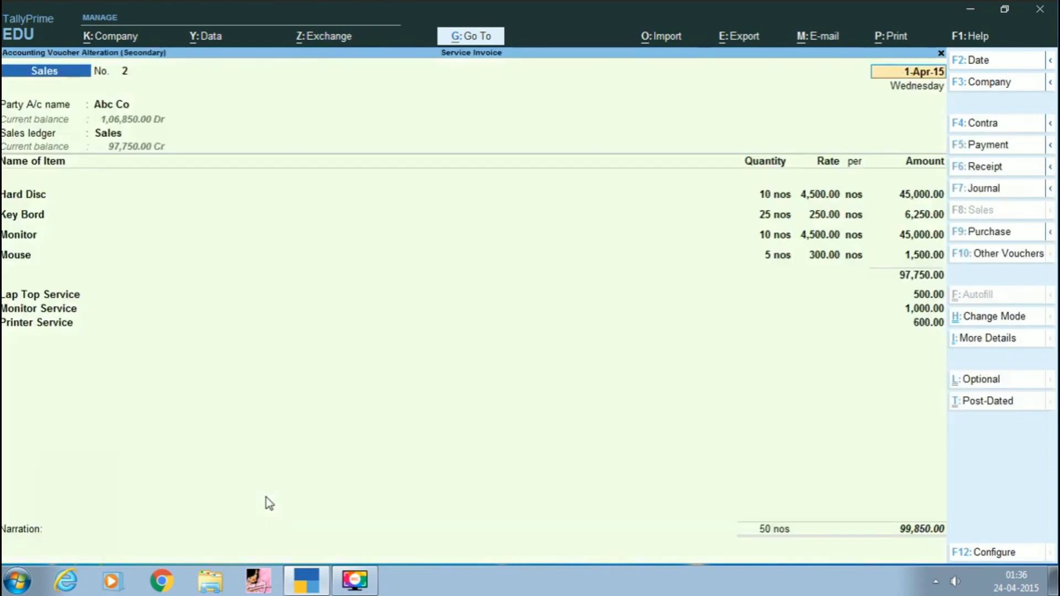
- Preview the printed invoice for sales voucher No. 2, zoom in to examine its items and services, and close the preview without printing
key(ctrl+p)
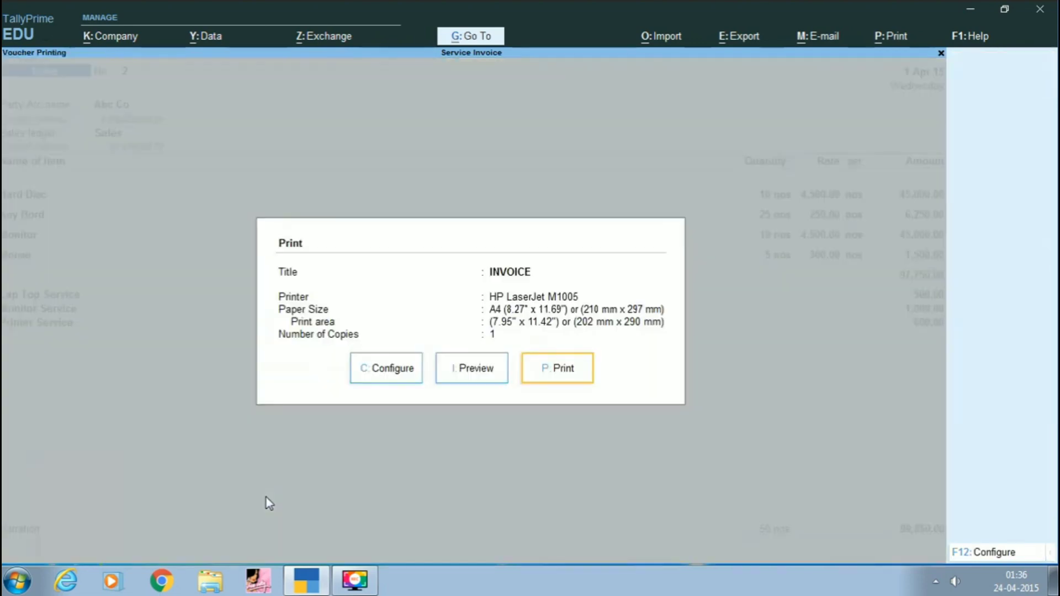
click(473, 368)
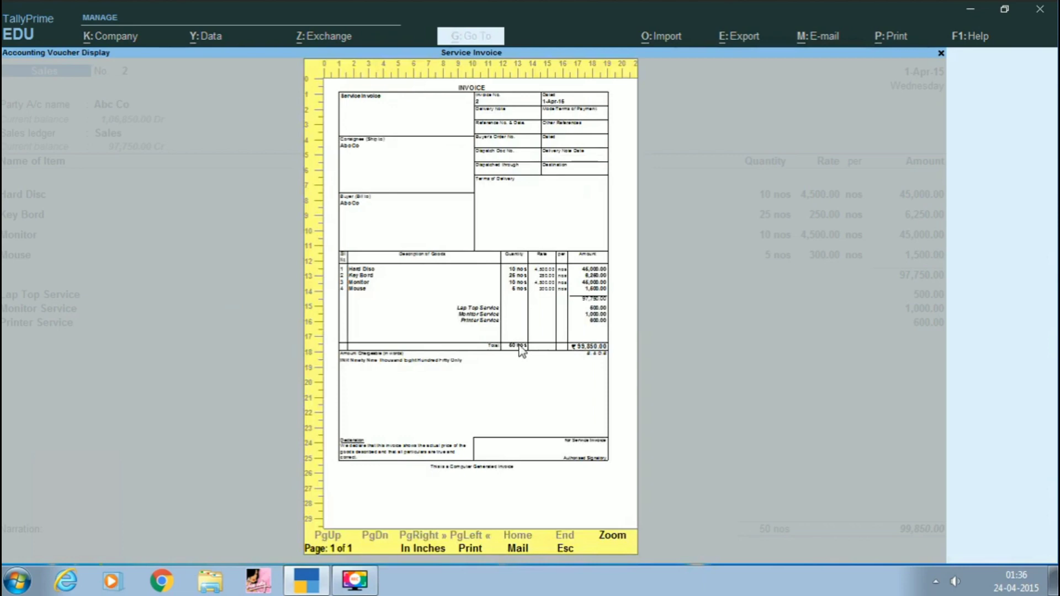
click(609, 534)
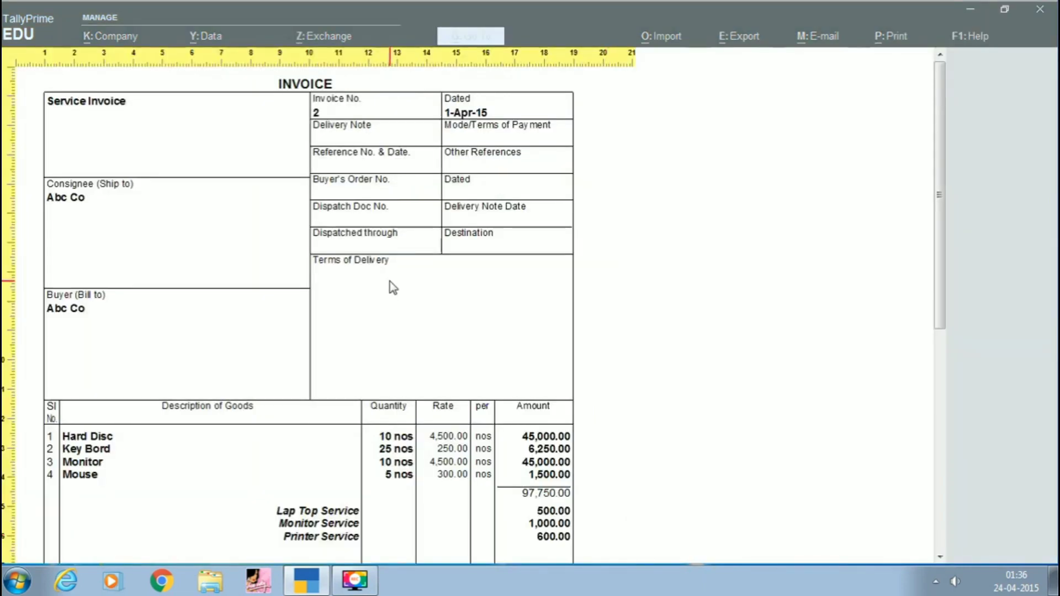
drag(938, 170, 921, 123)
key(Escape)
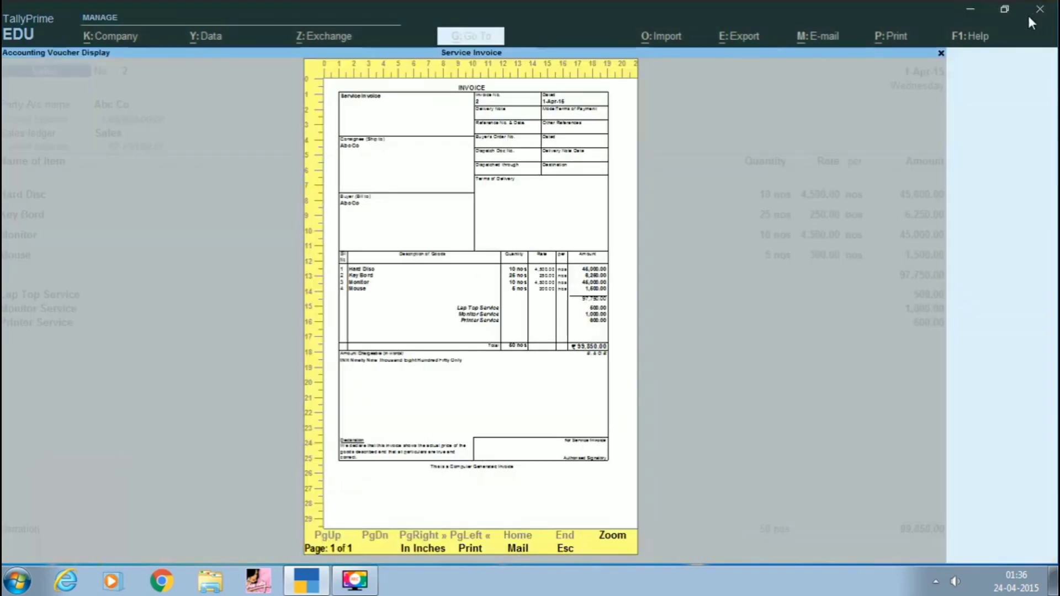
click(564, 549)
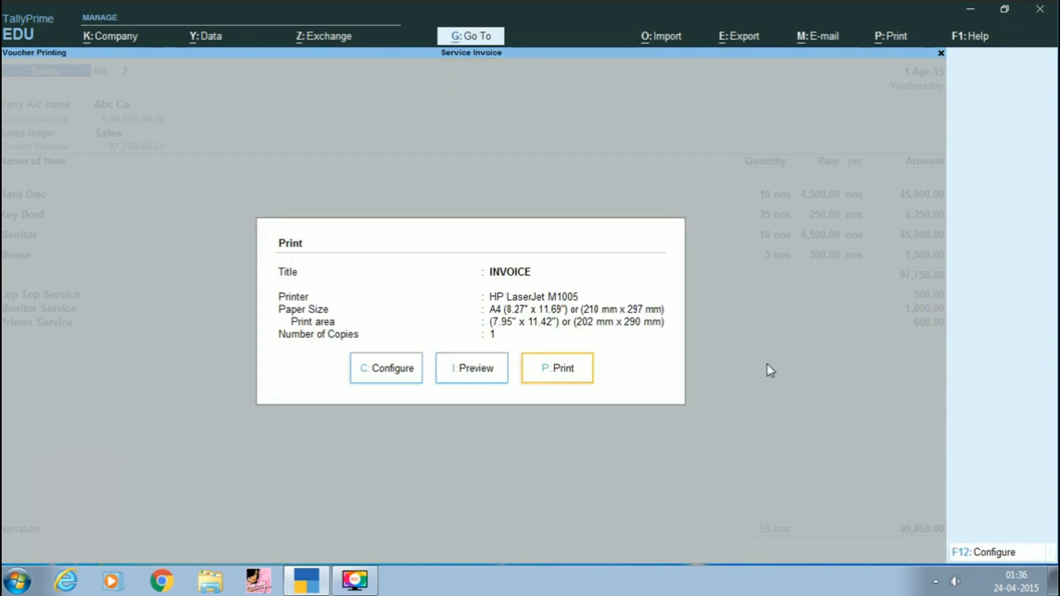
key(Escape)
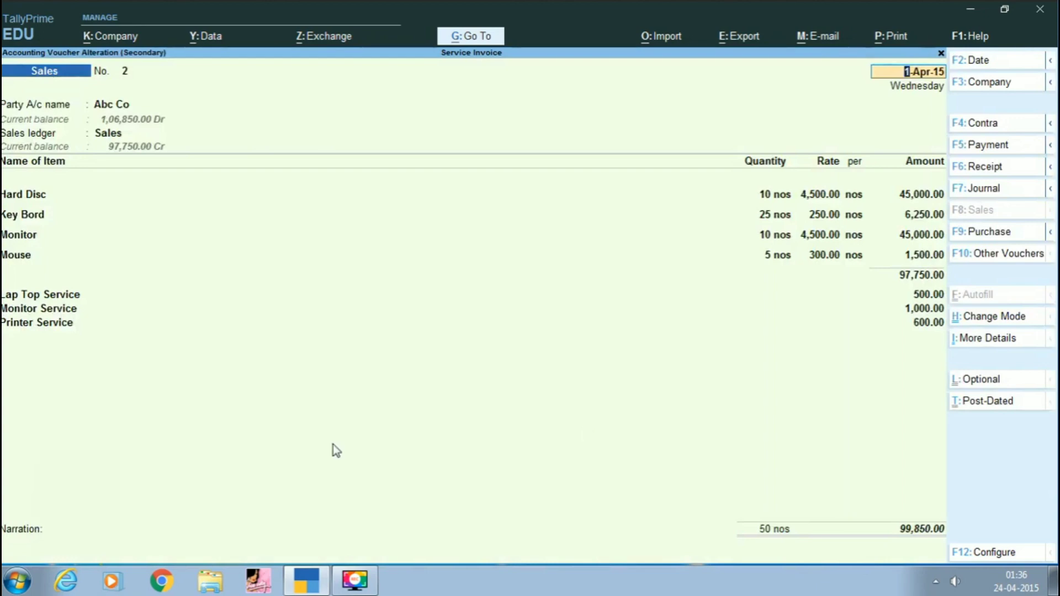
- Quit the voucher without changes and leave the Day Book for the Gateway of Tally
key(Escape)
key(y)
key(Escape)
key(Escape)
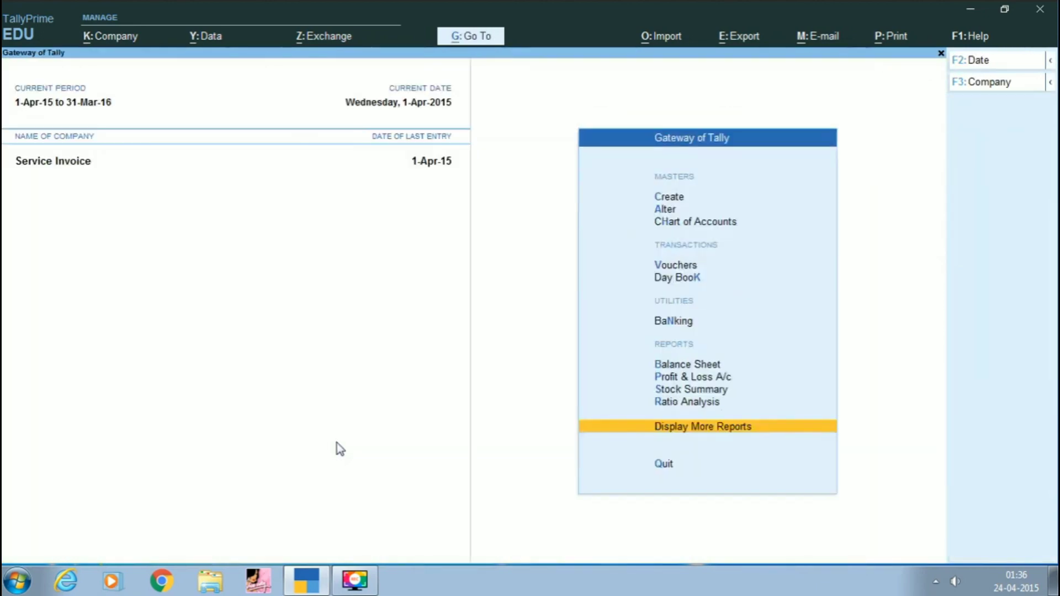